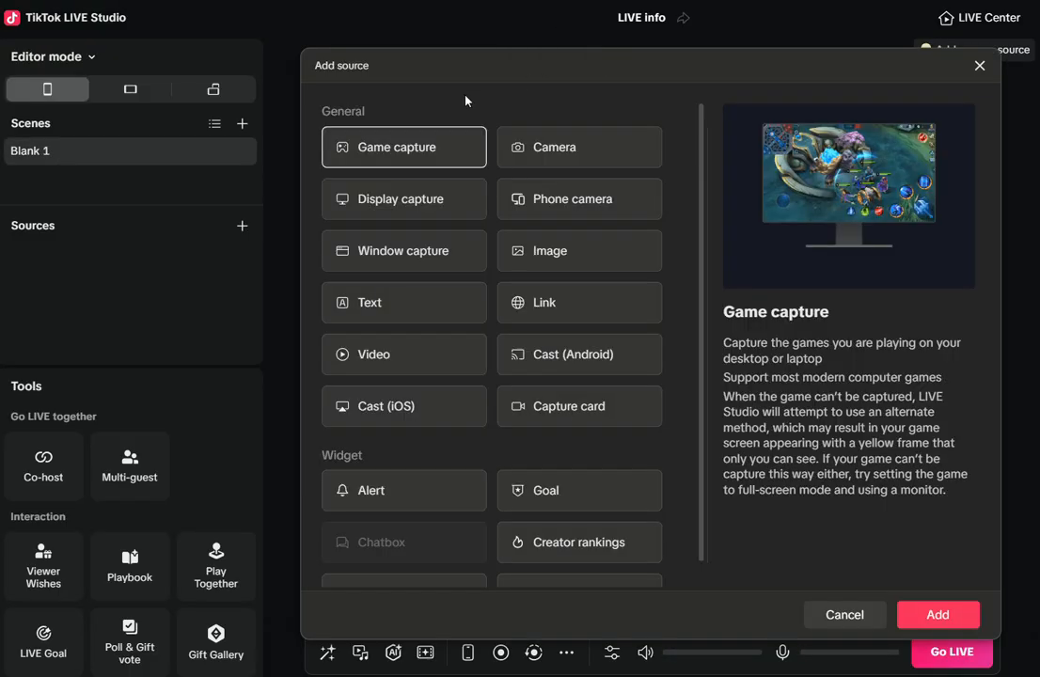
- Add a camera source to the Blank 1 scene and place its feed about 49 px below the canvas's upper edge
click(576, 151)
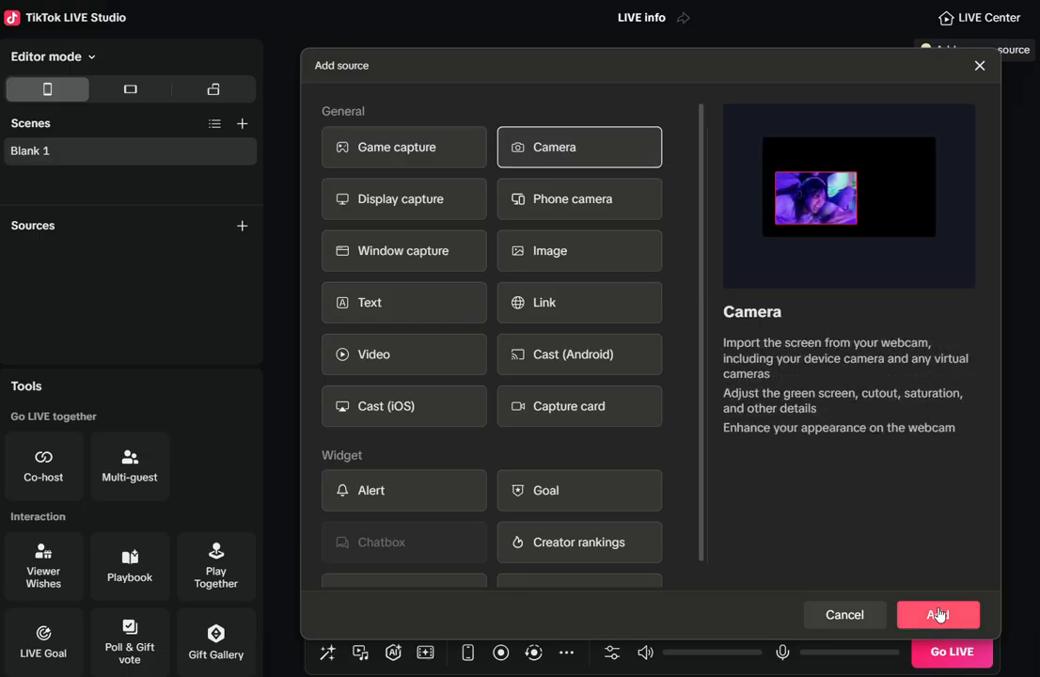
click(937, 614)
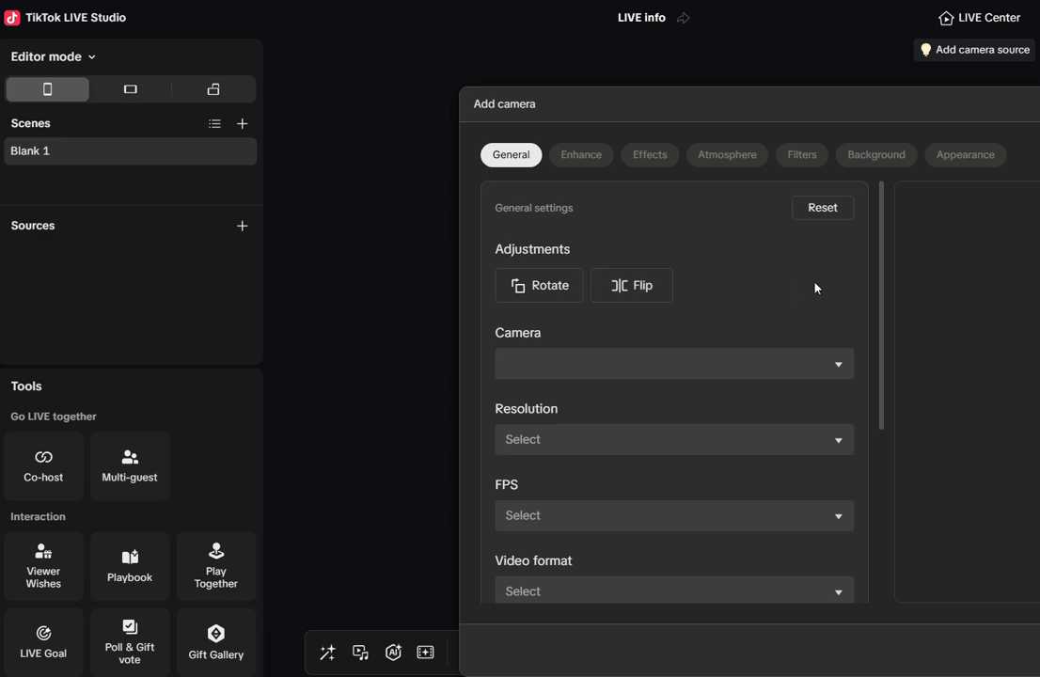
drag(882, 239, 865, 207)
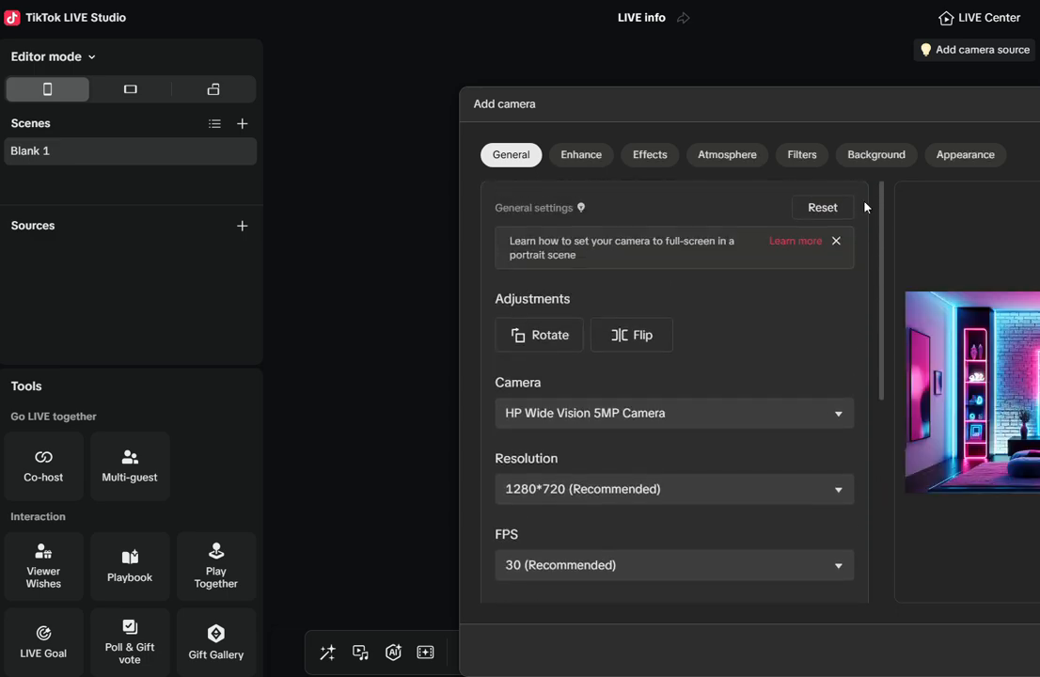
click(662, 160)
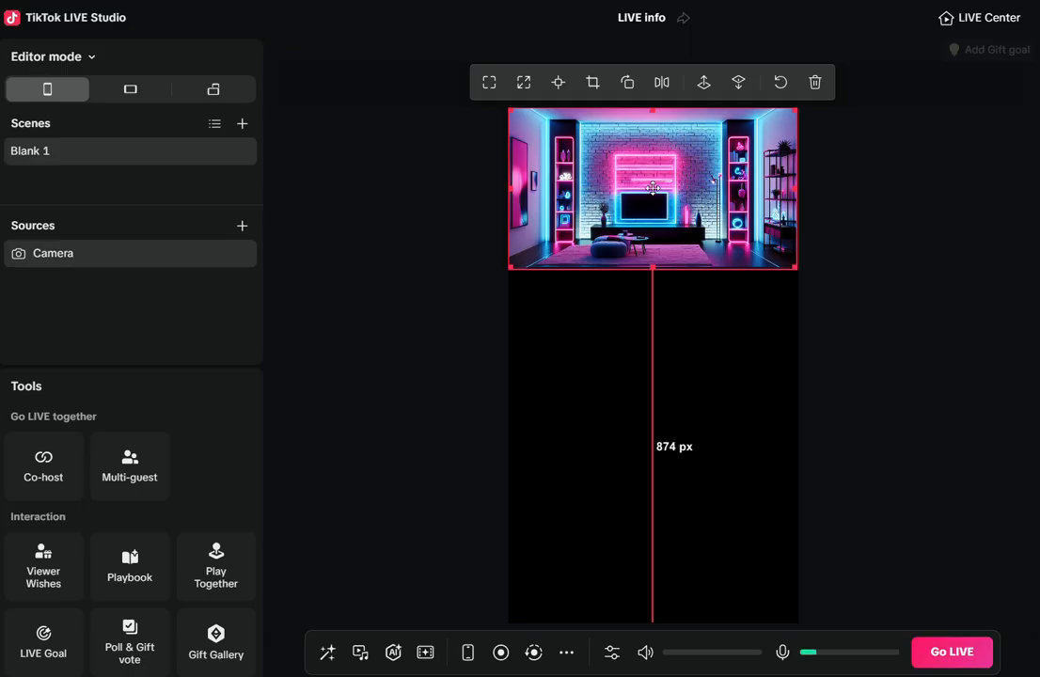
drag(653, 187, 653, 207)
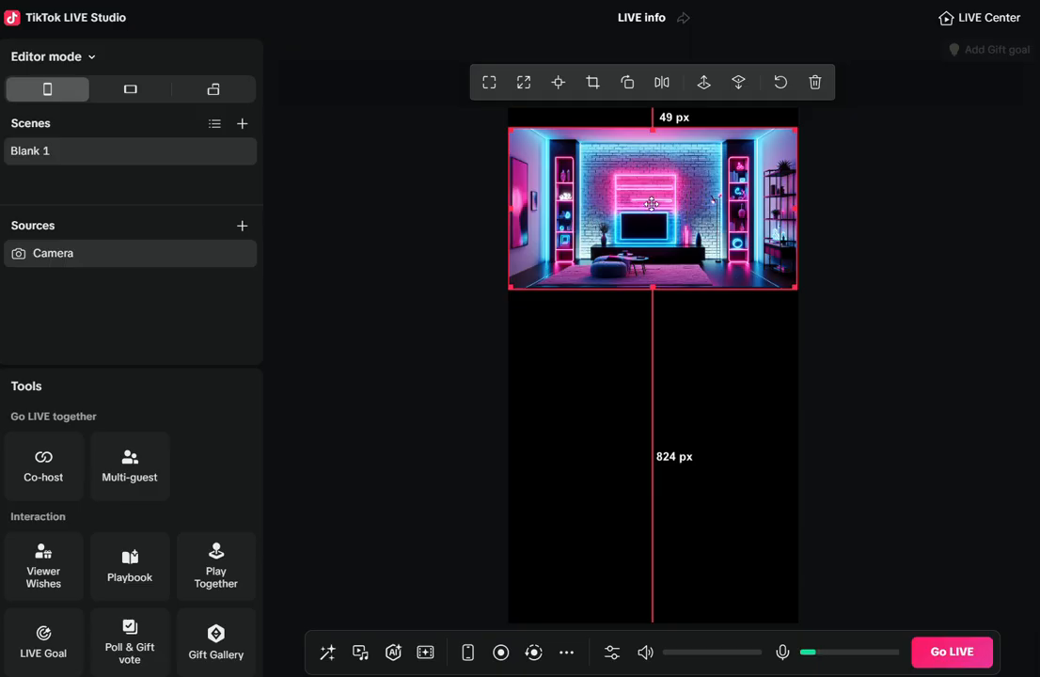
- Add a window capture of the Chrome YouTube Fortnite clips window and place it below the camera, about 275 px above the canvas's lower edge
click(243, 230)
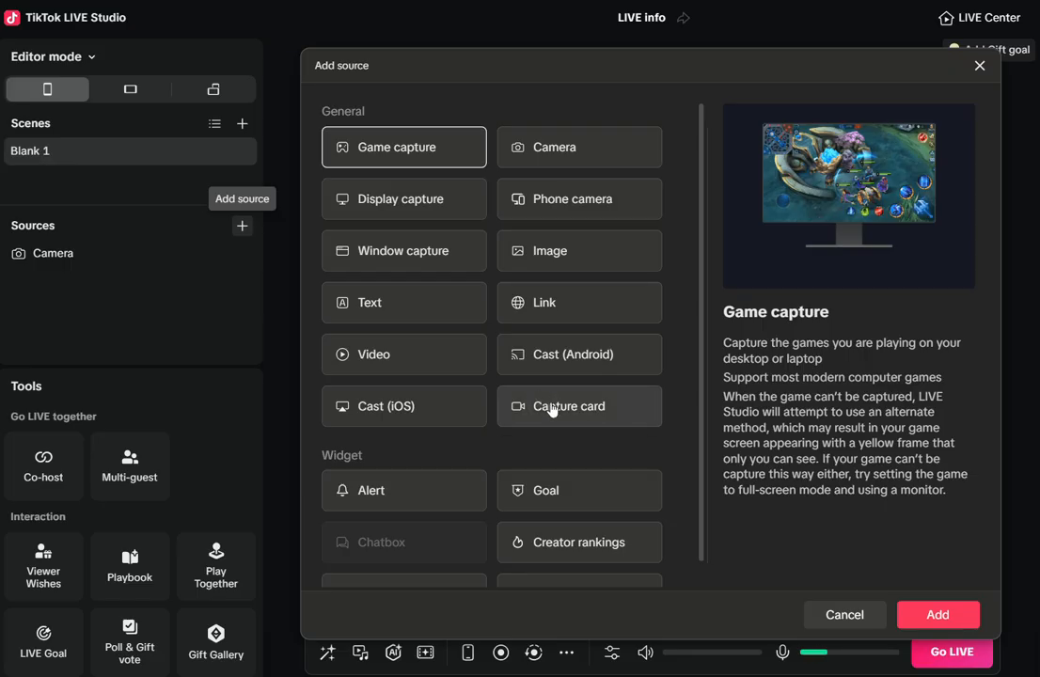
click(420, 266)
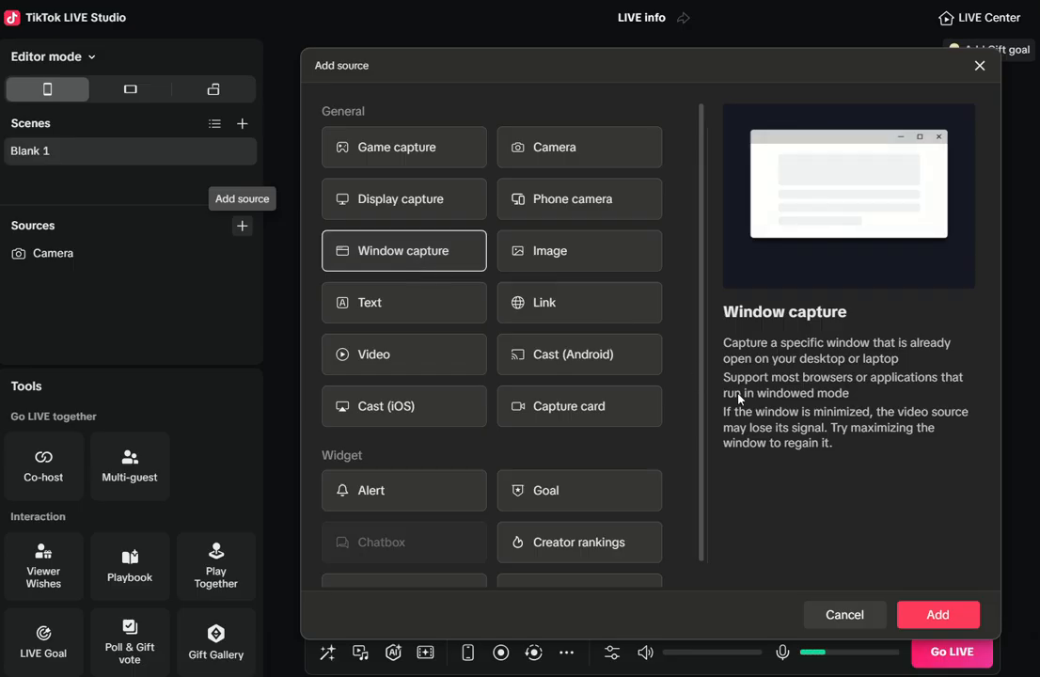
click(940, 618)
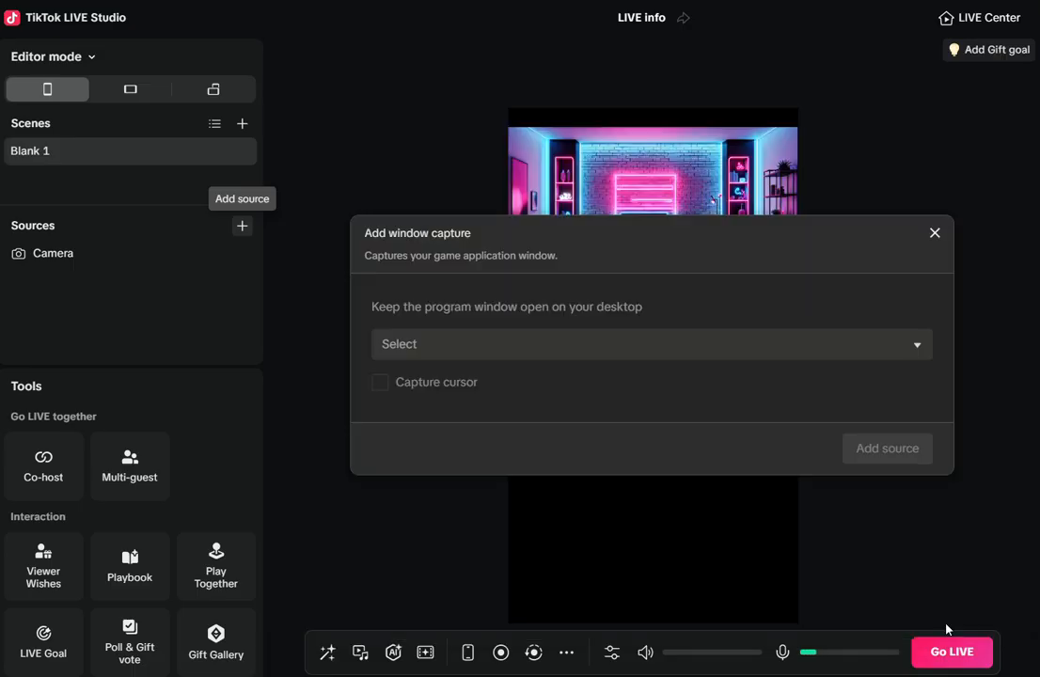
click(727, 354)
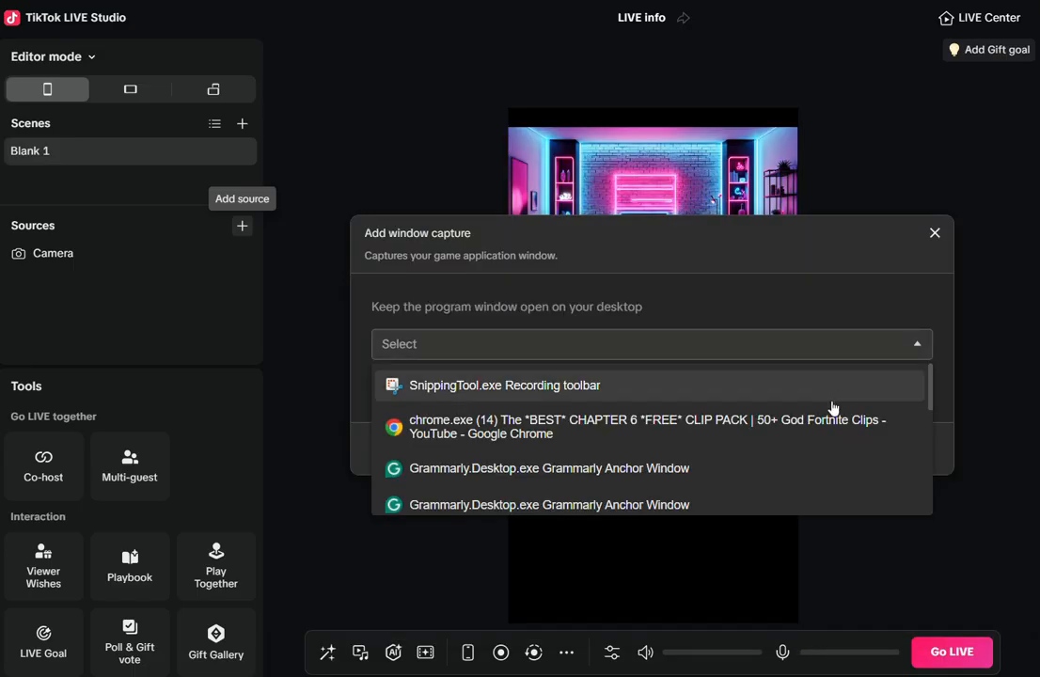
click(804, 447)
click(884, 458)
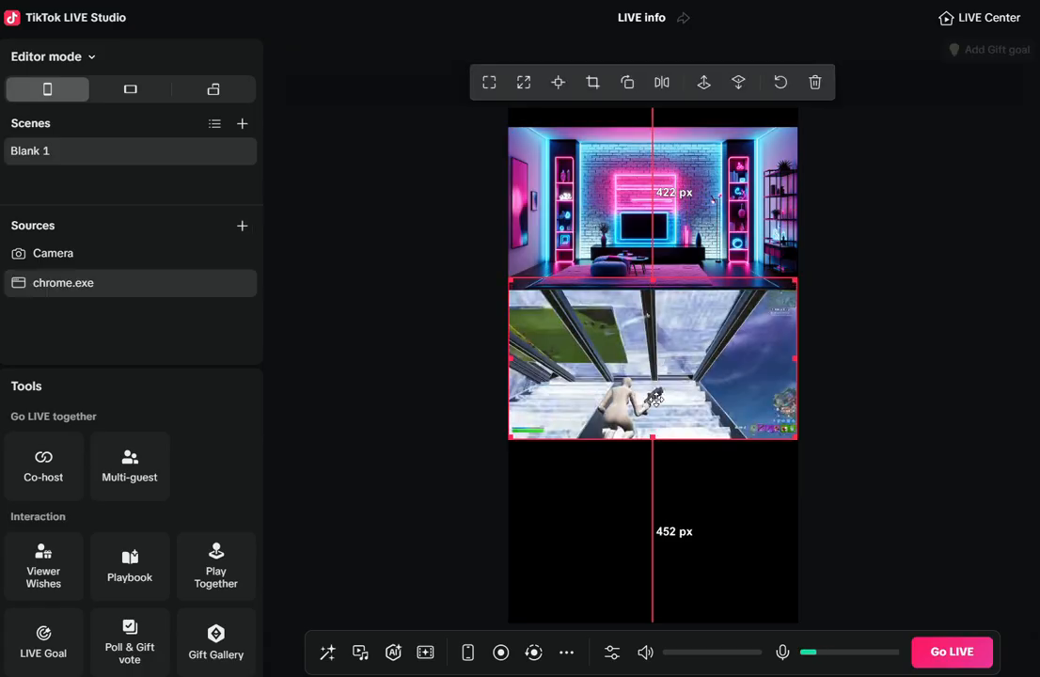
drag(655, 408, 656, 470)
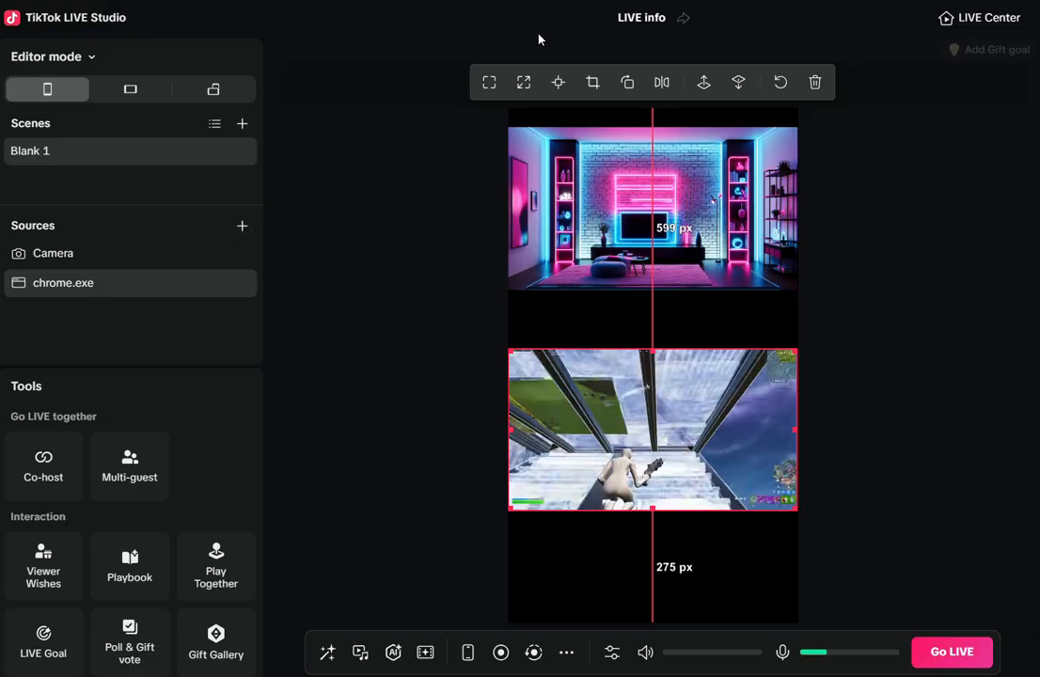
- Add the image BACKGROUND (1) from the VELOCITYRIFTKIT folder as a source
click(241, 231)
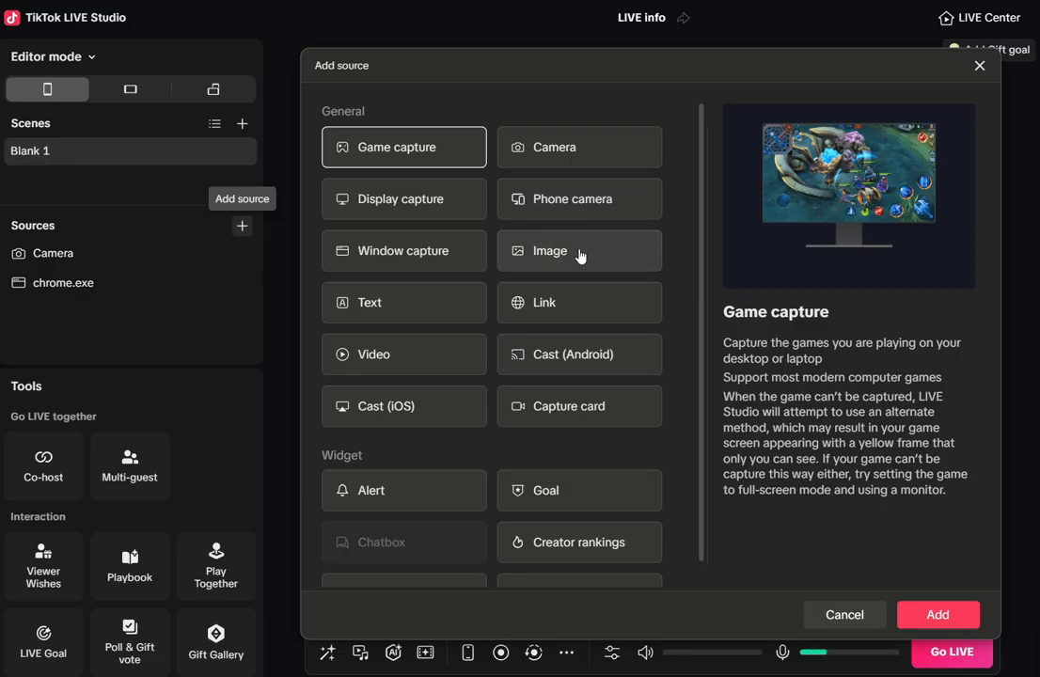
click(580, 254)
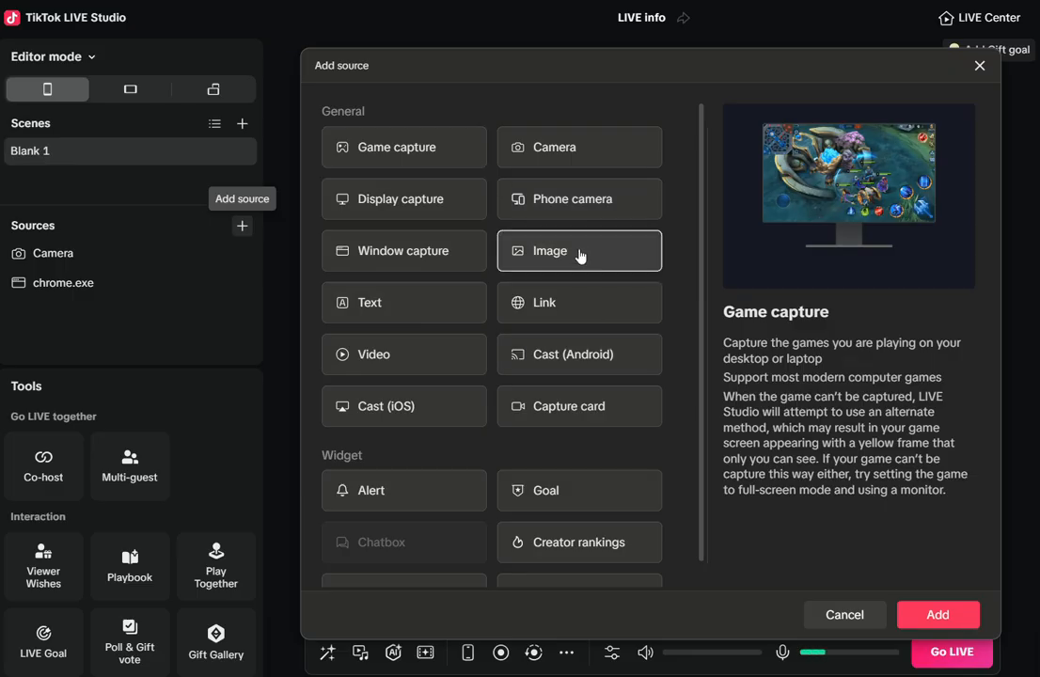
click(936, 615)
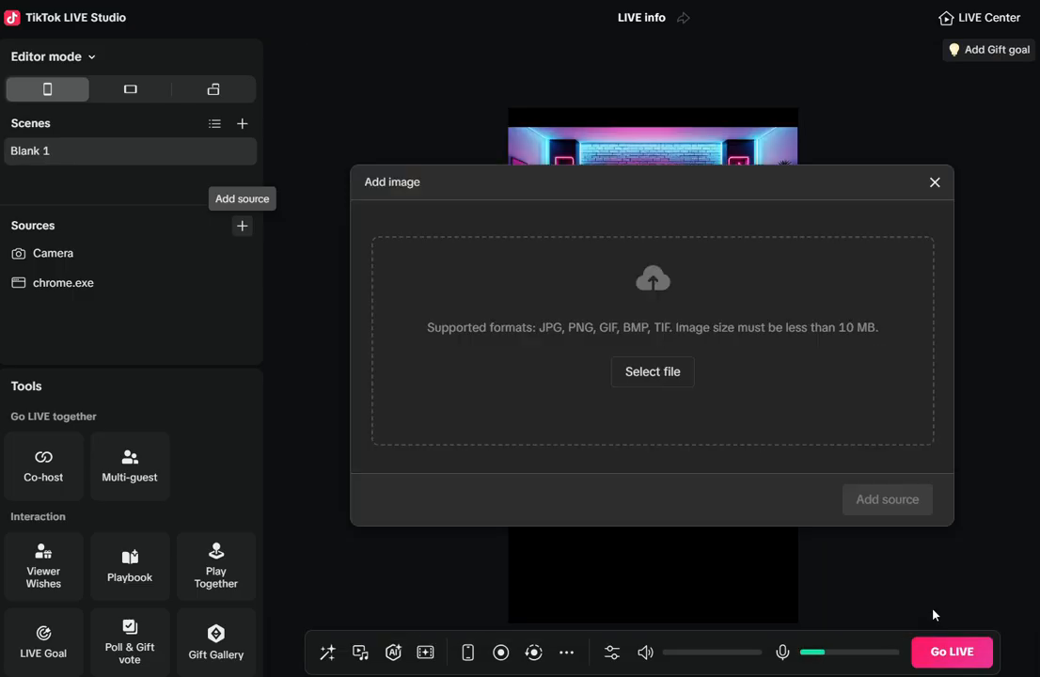
click(656, 380)
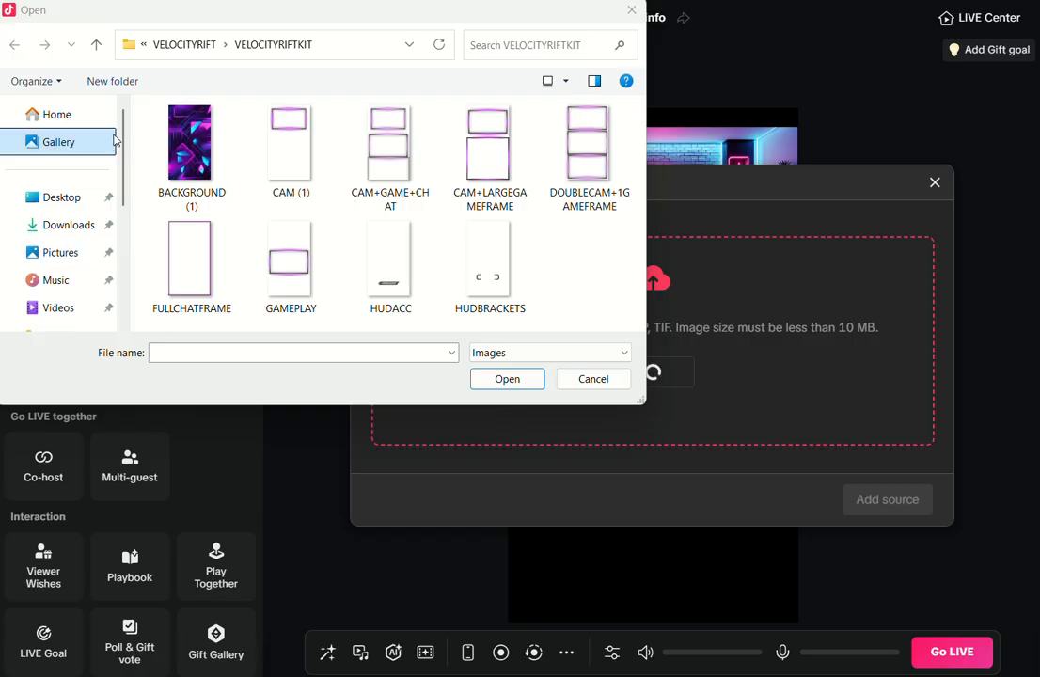
drag(121, 153, 136, 230)
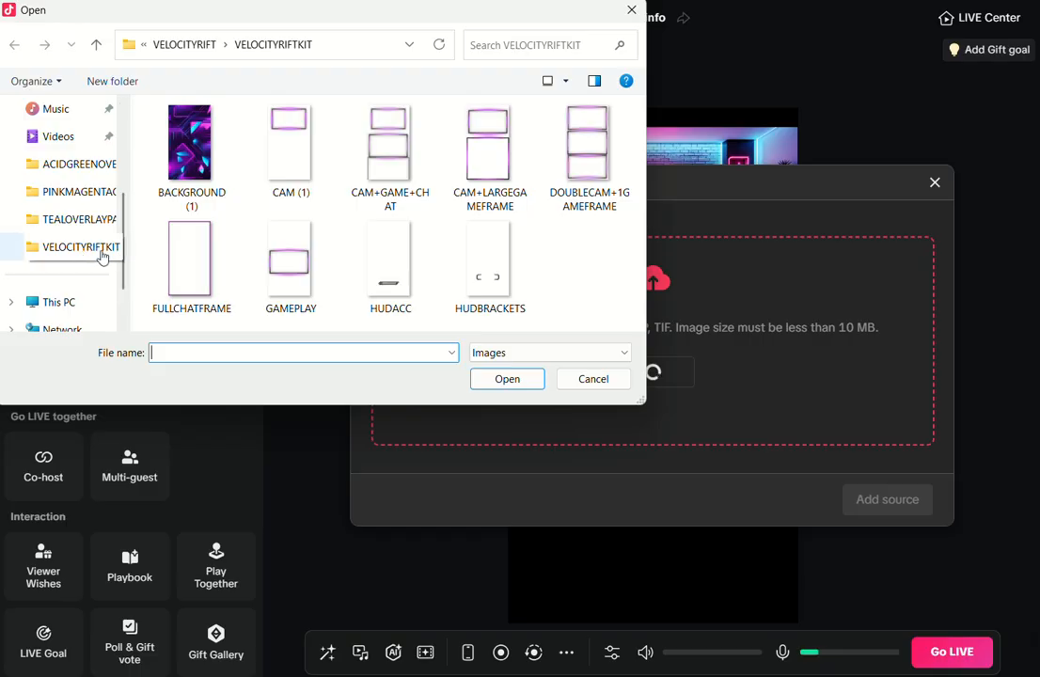
click(192, 158)
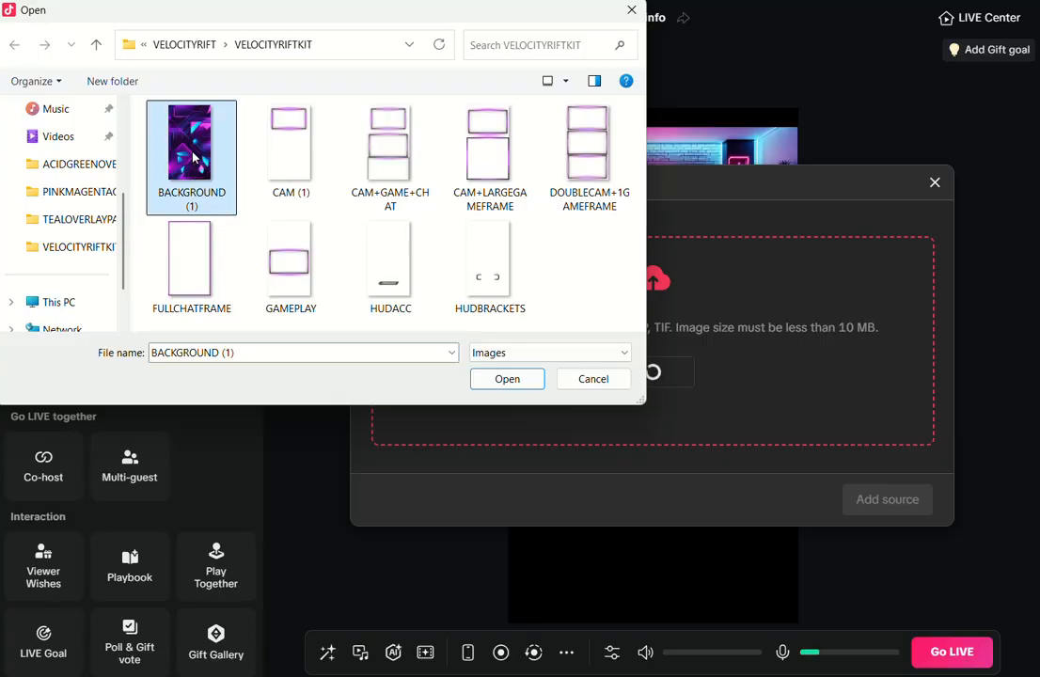
click(506, 378)
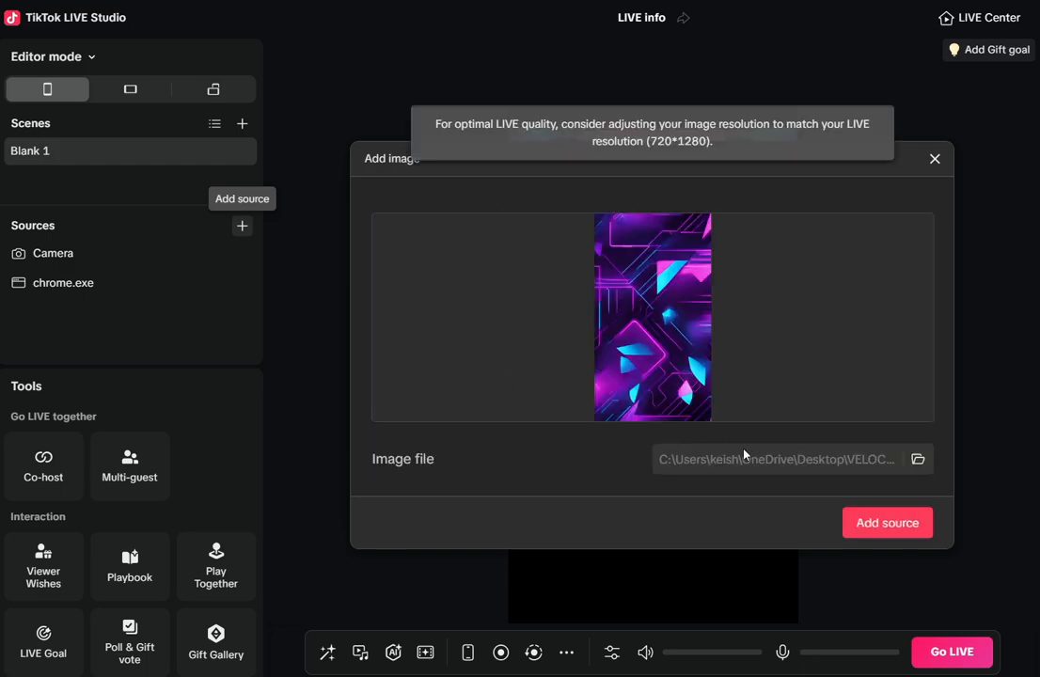
click(865, 525)
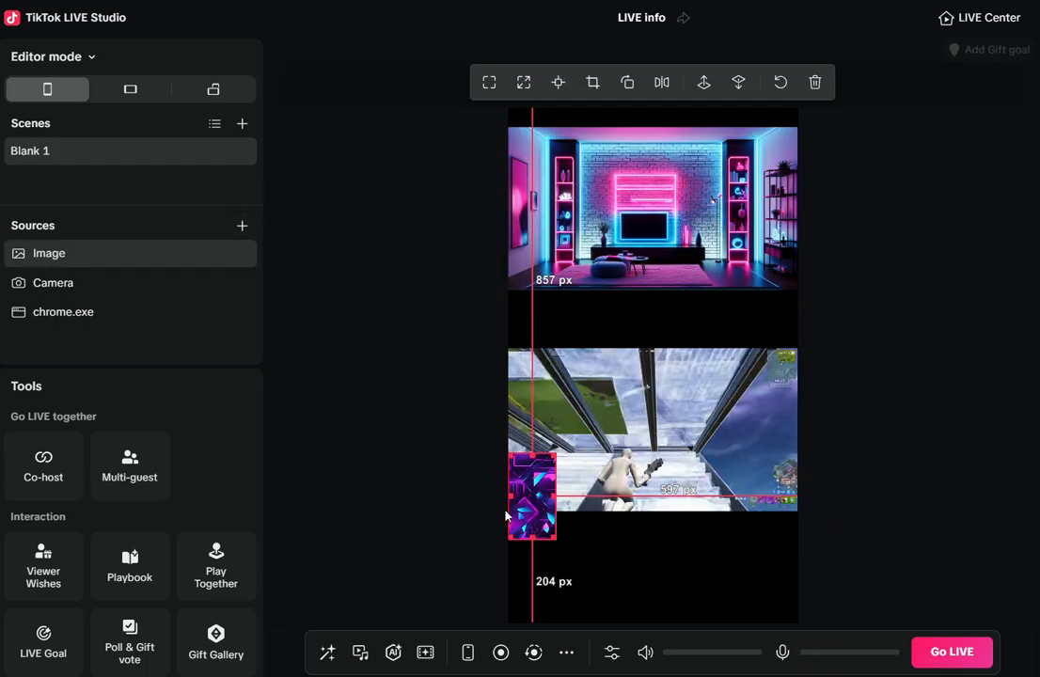
- Enlarge the background image to fill the whole portrait canvas and order it beneath the camera and chrome.exe sources
drag(532, 495, 743, 569)
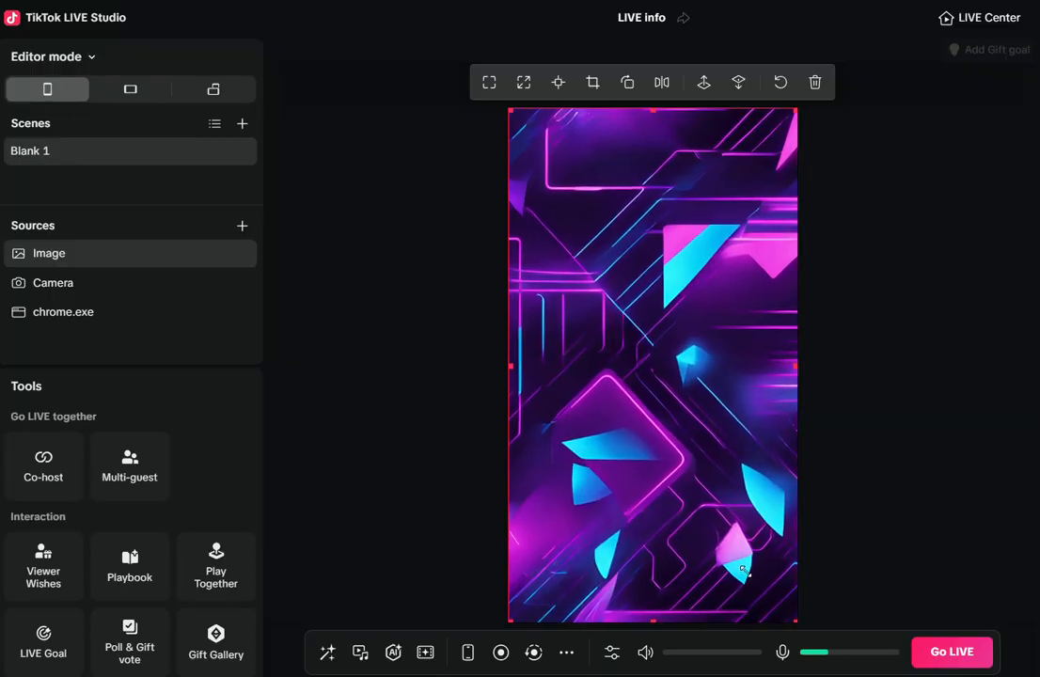
drag(735, 508, 736, 509)
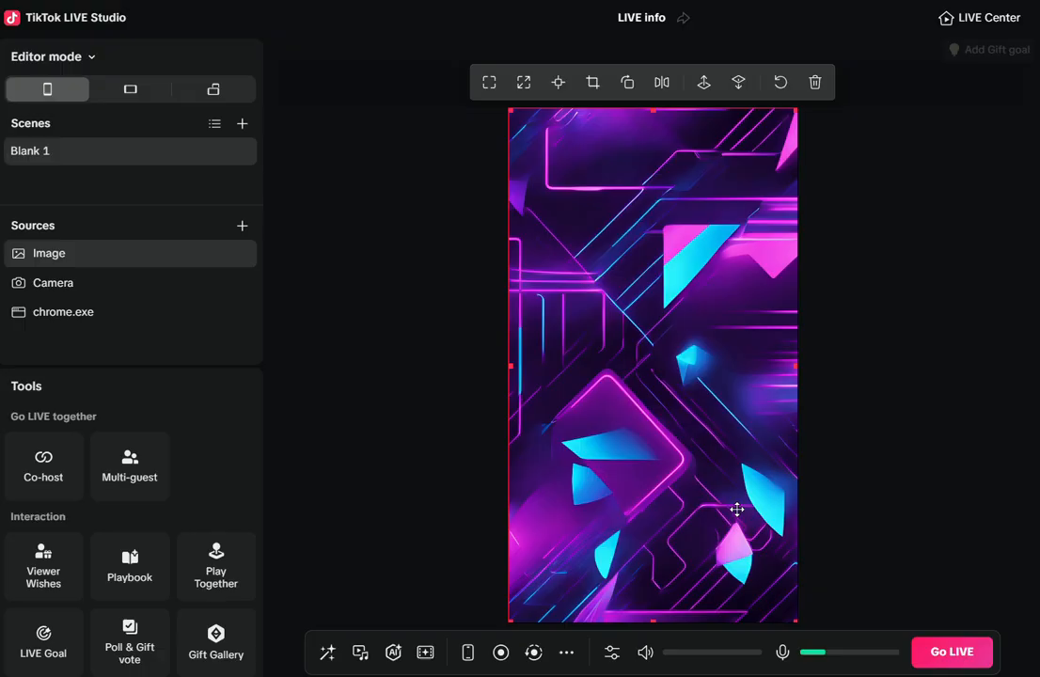
click(881, 460)
click(609, 376)
drag(91, 258, 95, 331)
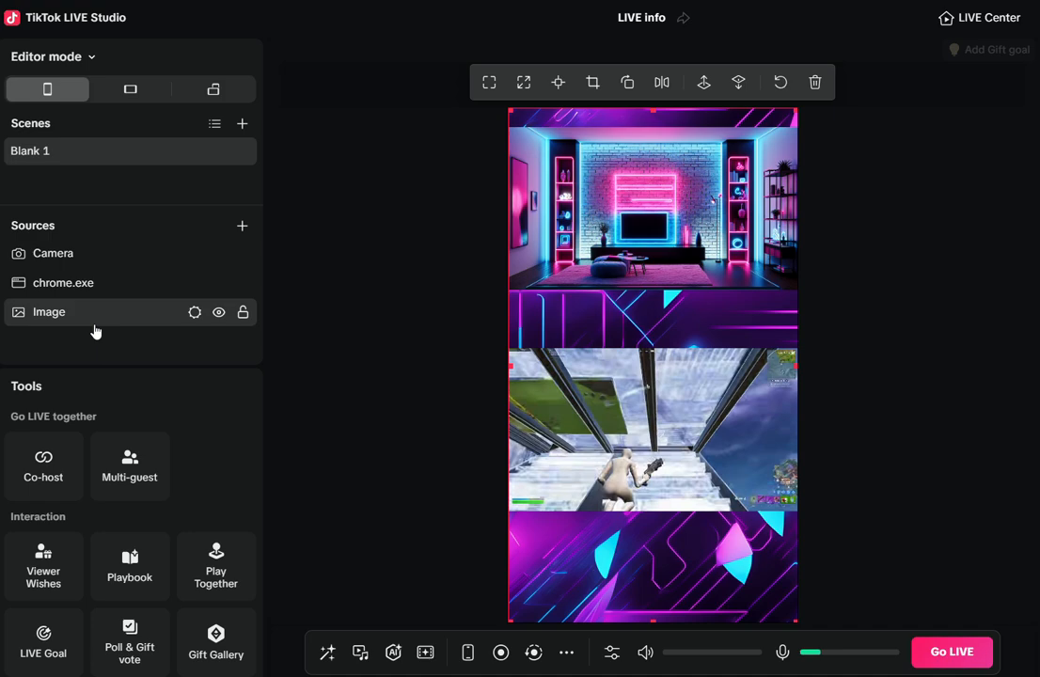
double_click(144, 323)
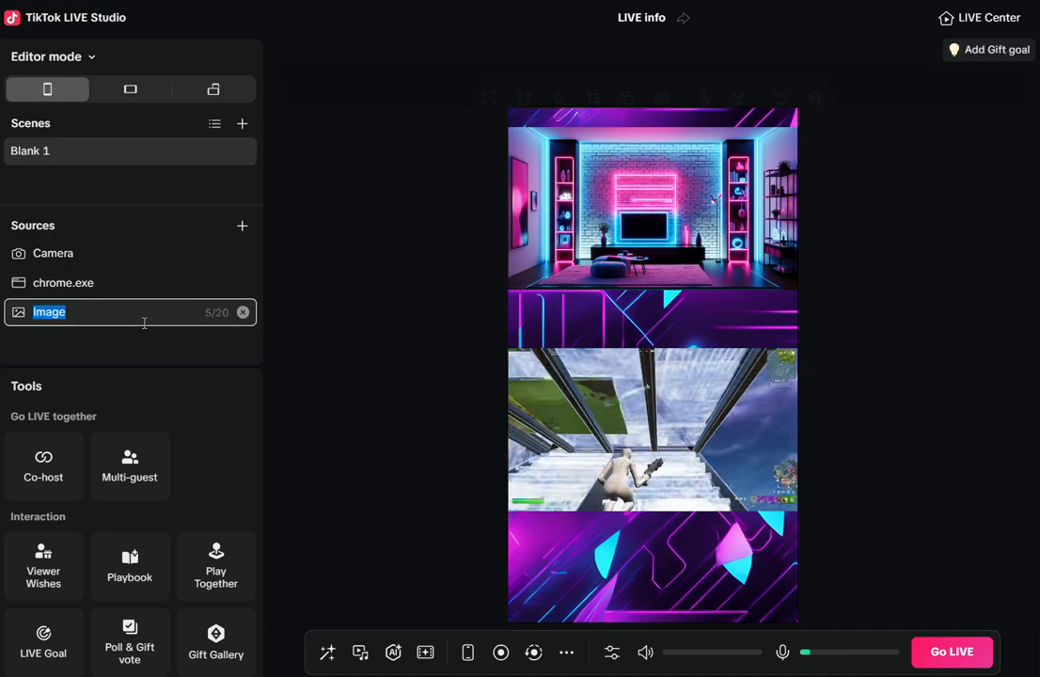
click(323, 344)
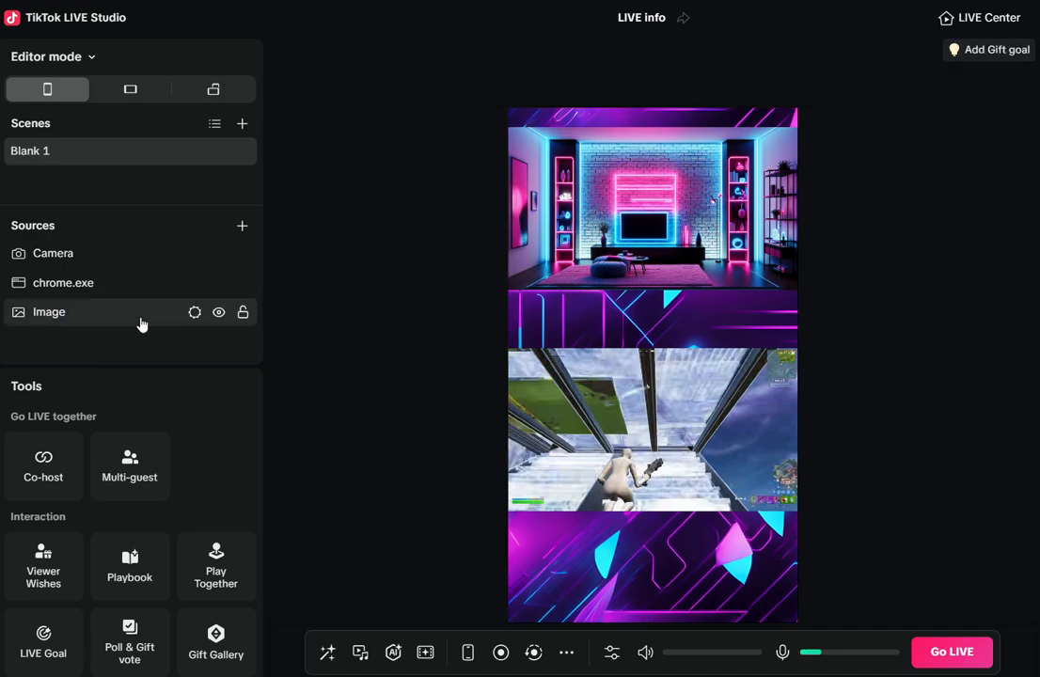
click(142, 318)
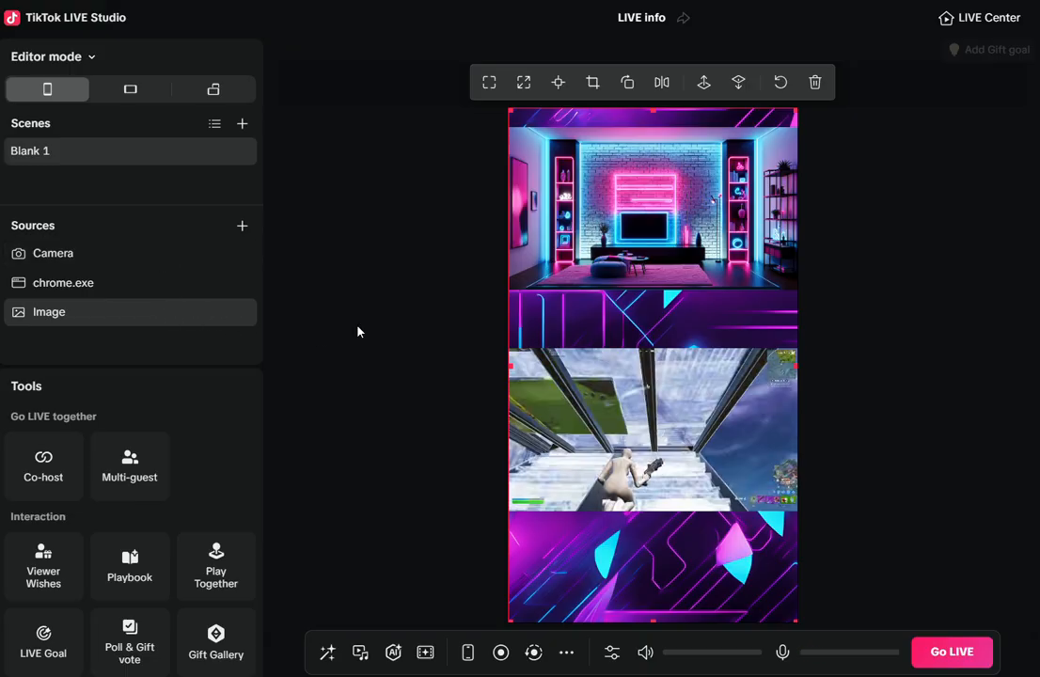
click(919, 405)
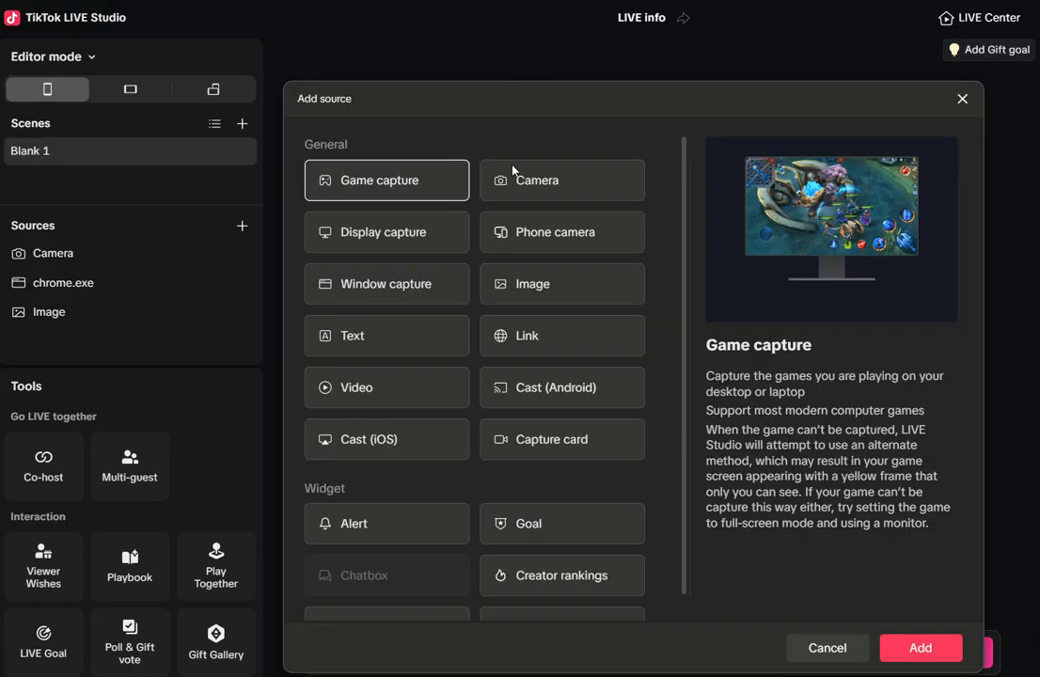
- Add the image CAM+LARGEGAMEFRAME from the VELOCITYRIFTKIT folder as another source
click(559, 290)
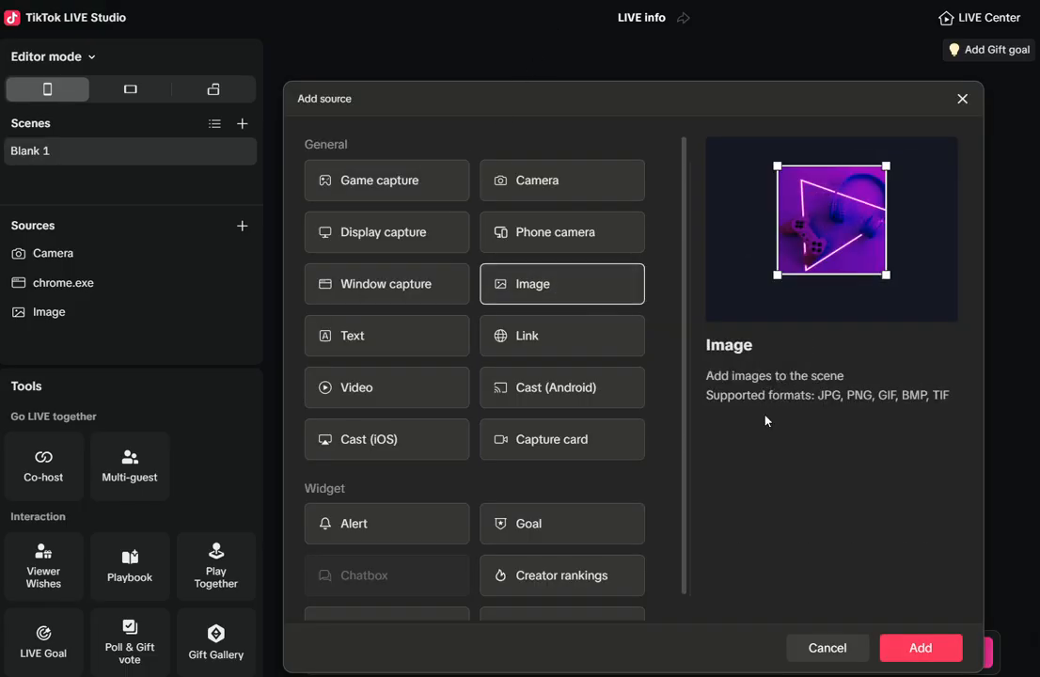
click(923, 648)
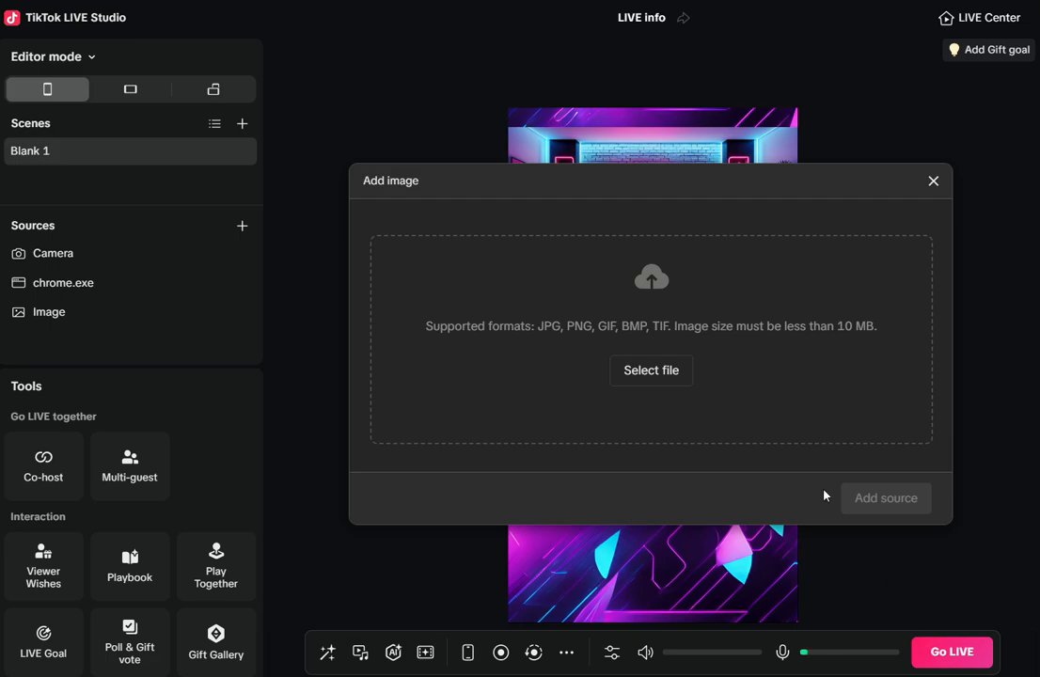
click(679, 379)
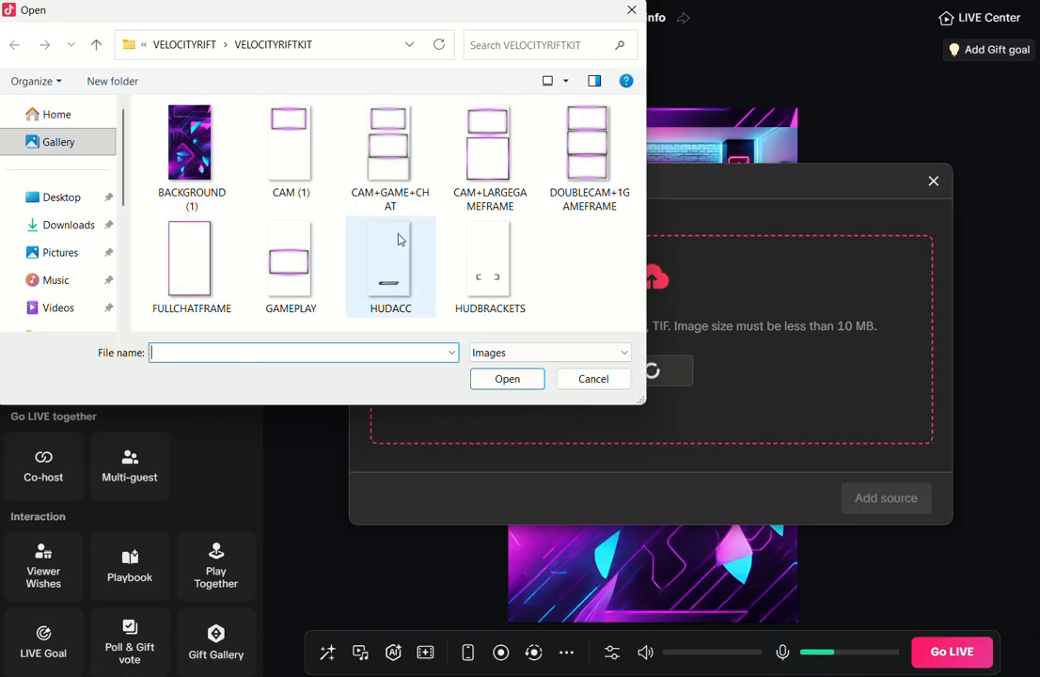
click(490, 157)
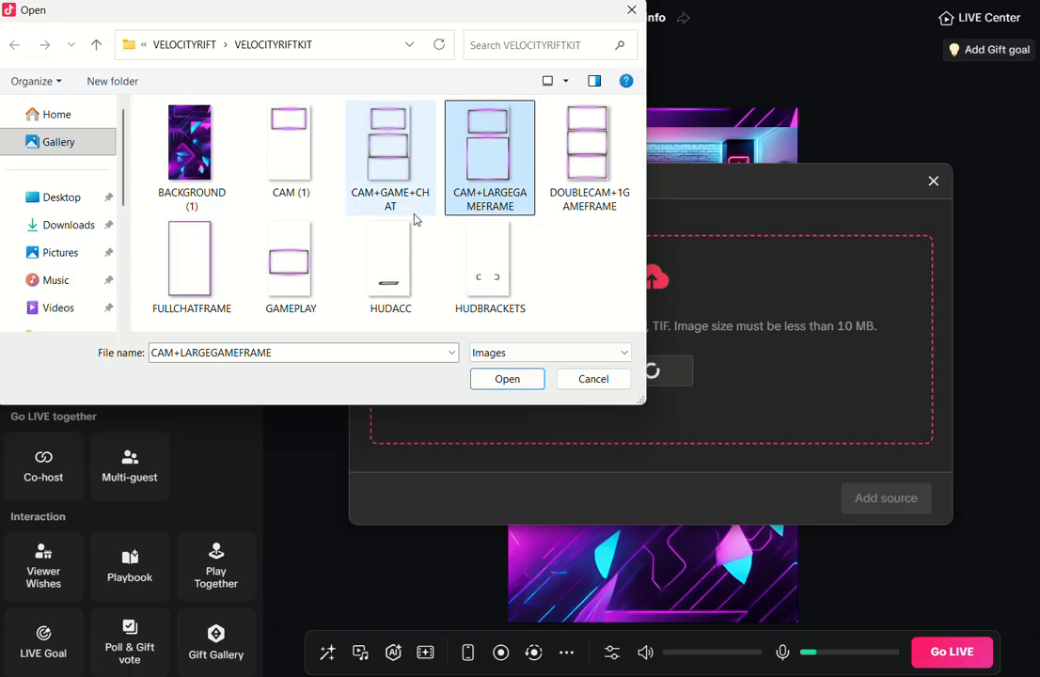
click(506, 384)
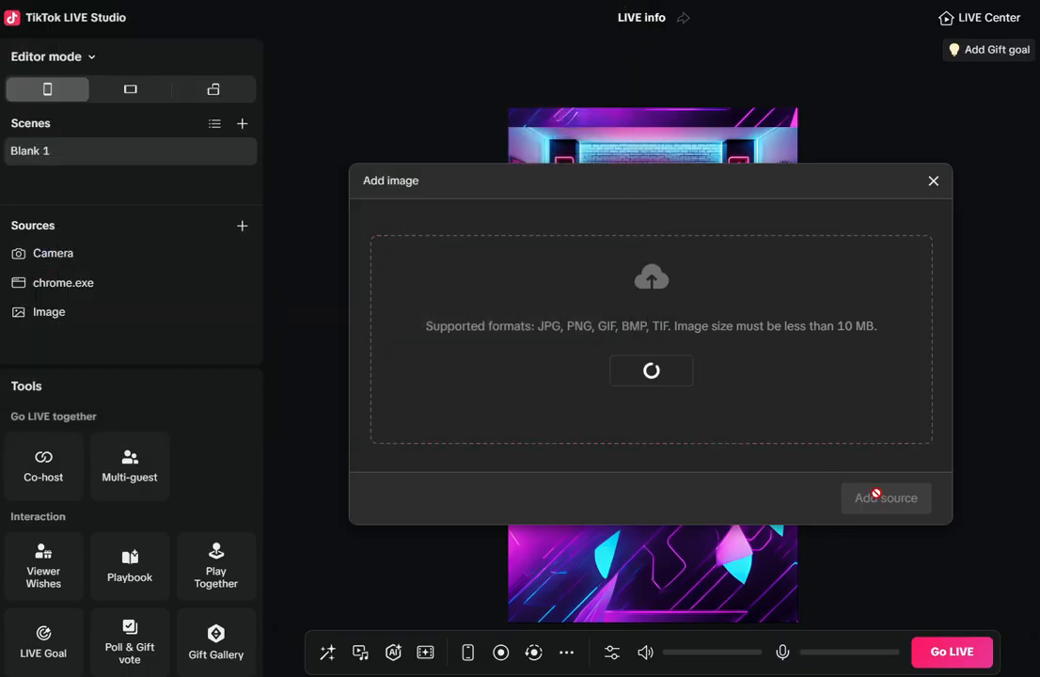
click(874, 522)
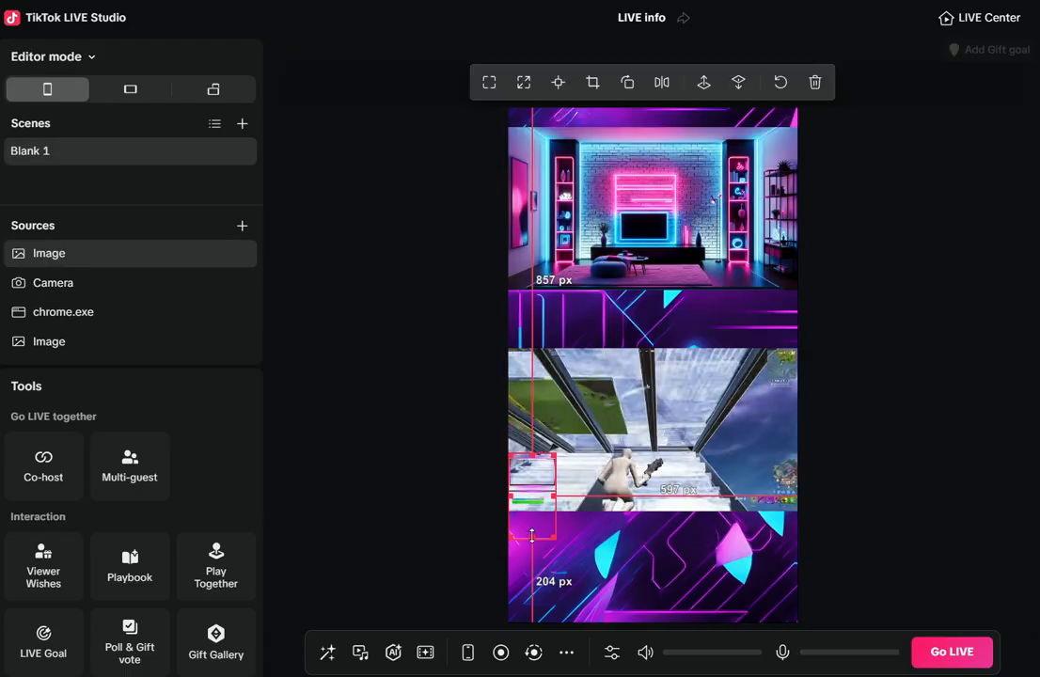
- Enlarge the frame overlay to fill the portrait canvas and fine-tune its position and width around the camera and gameplay
drag(538, 518, 736, 549)
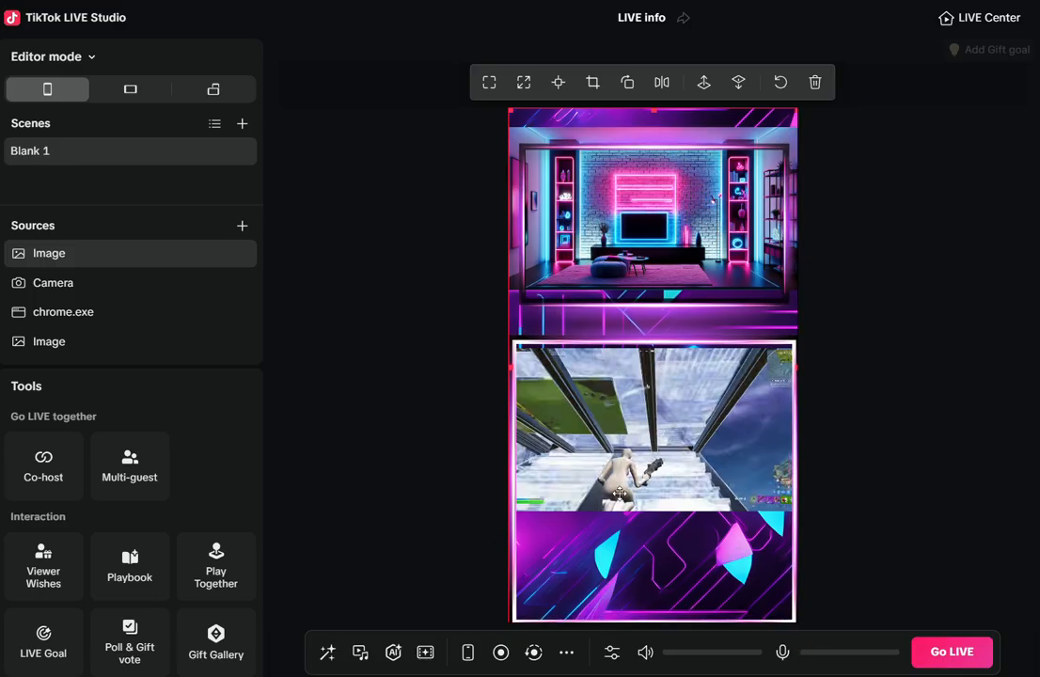
drag(619, 493, 616, 491)
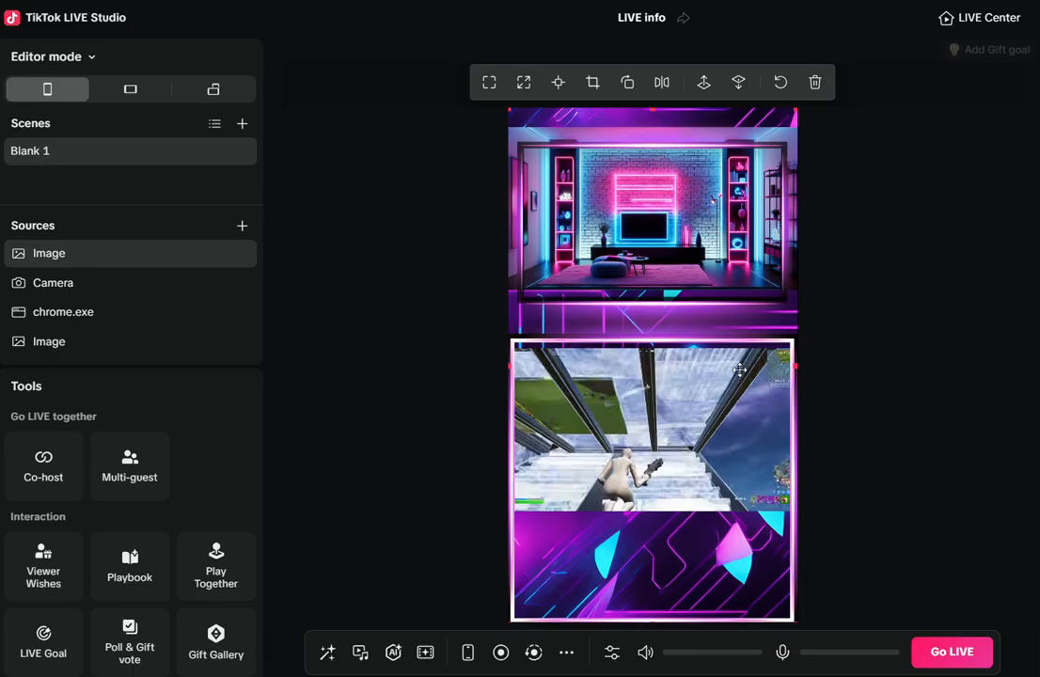
drag(796, 366, 799, 368)
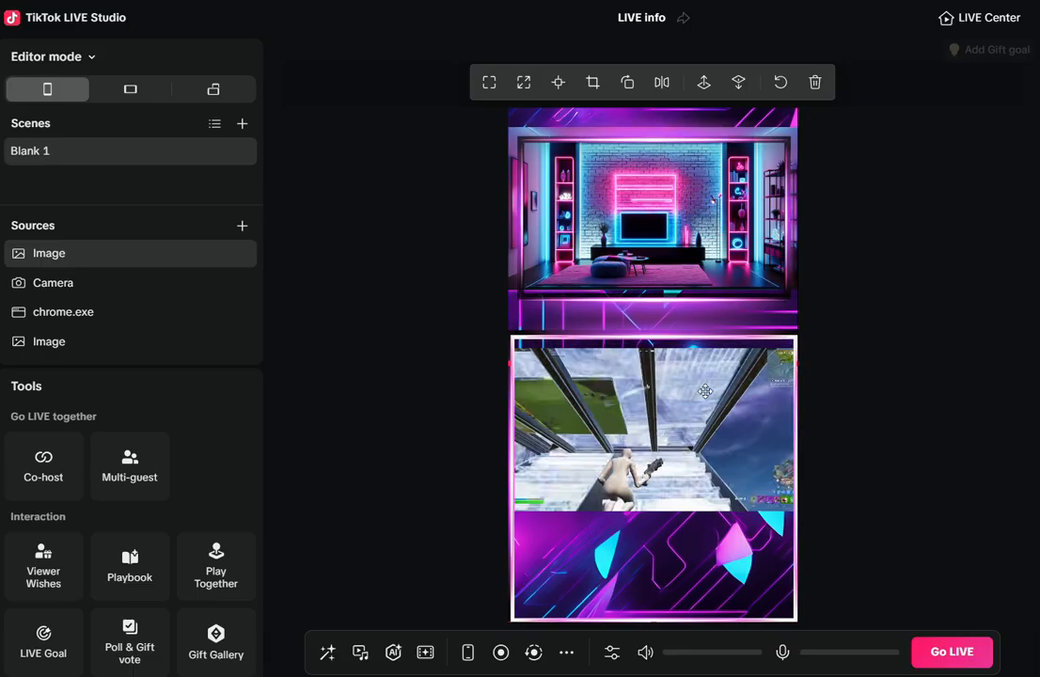
- Nudge the frame overlay slightly down and order it beneath the camera and chrome.exe sources, directly above the background image
drag(705, 391, 705, 394)
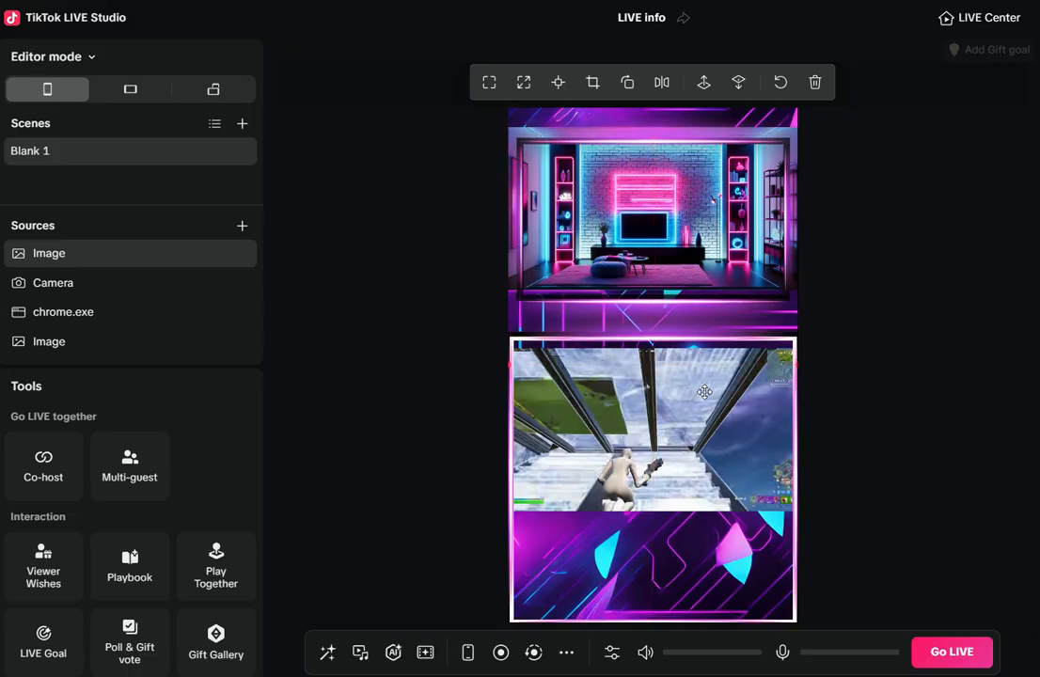
click(914, 391)
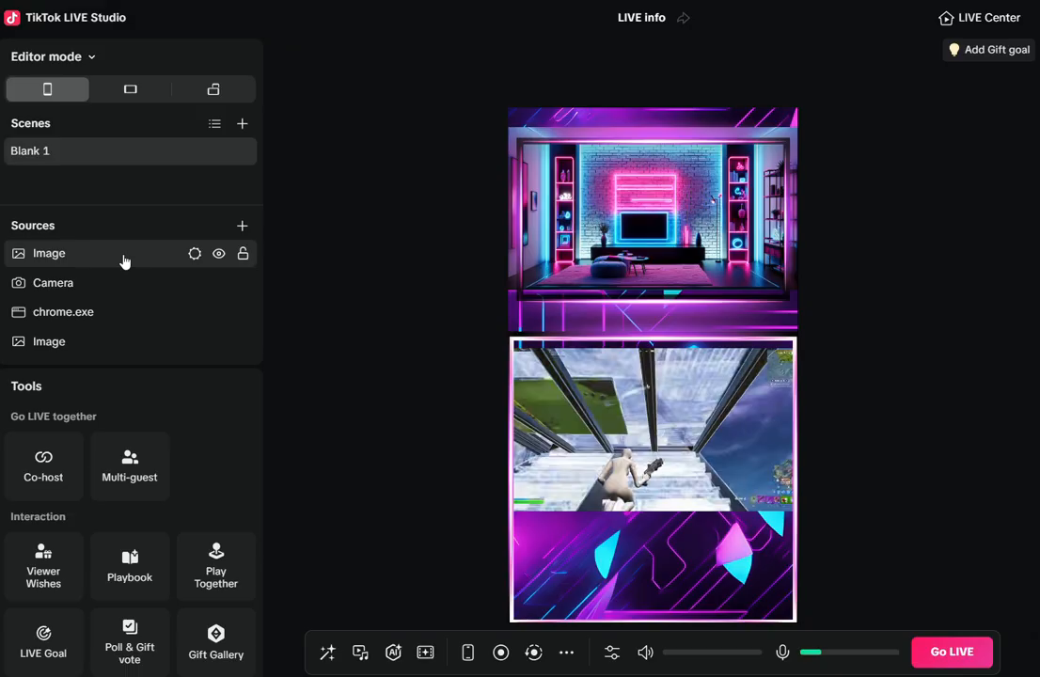
drag(124, 260, 130, 336)
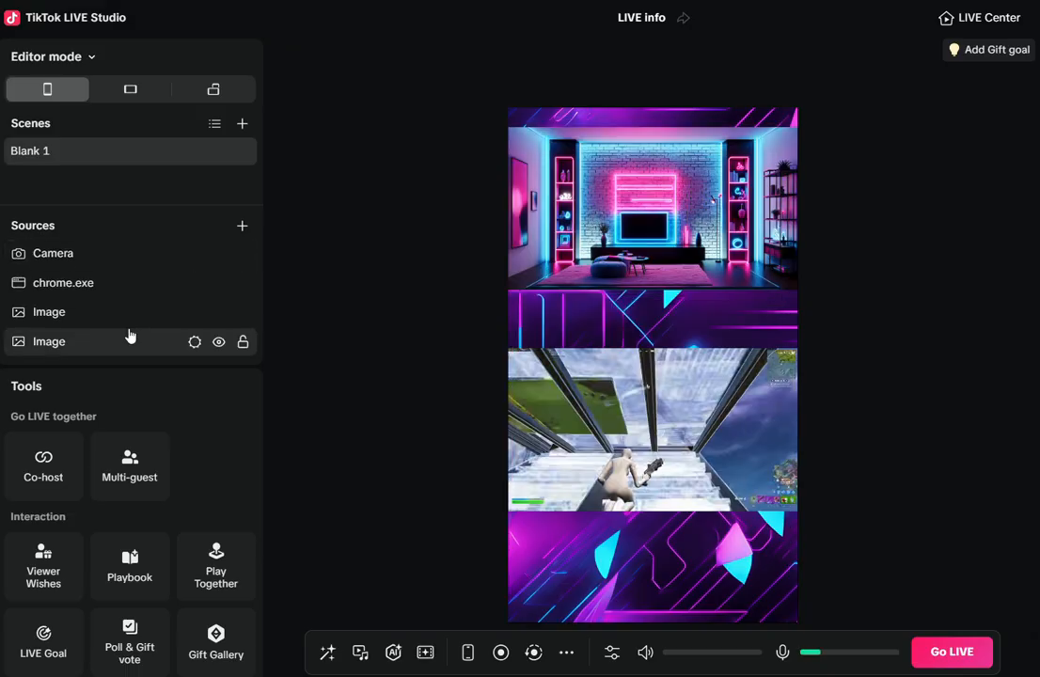
click(653, 206)
drag(653, 206, 665, 231)
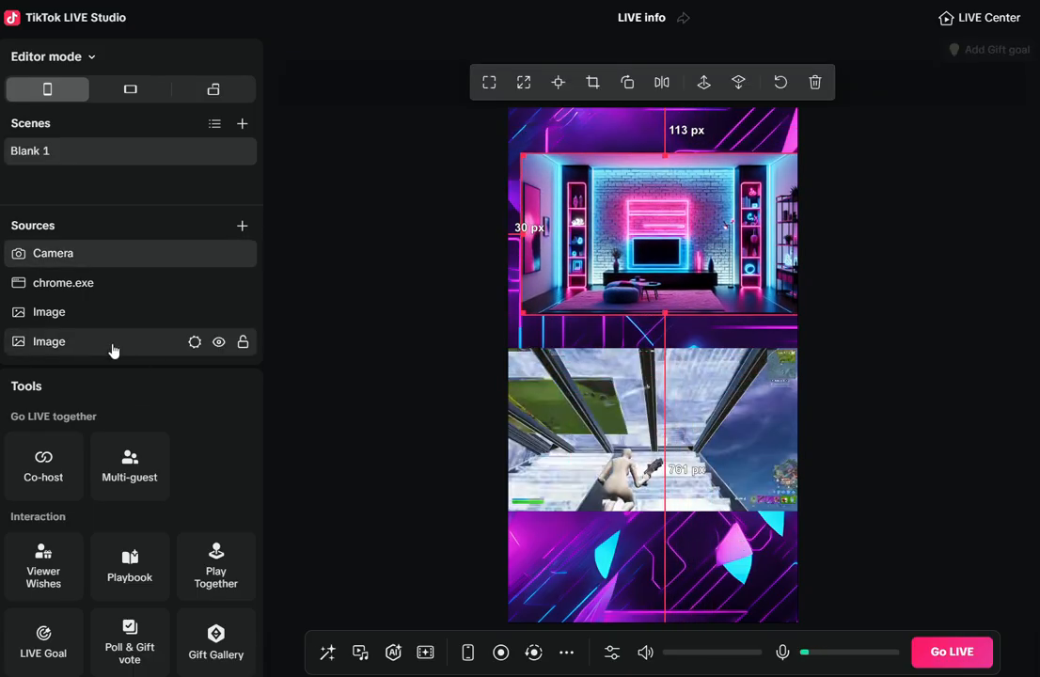
drag(112, 346, 115, 315)
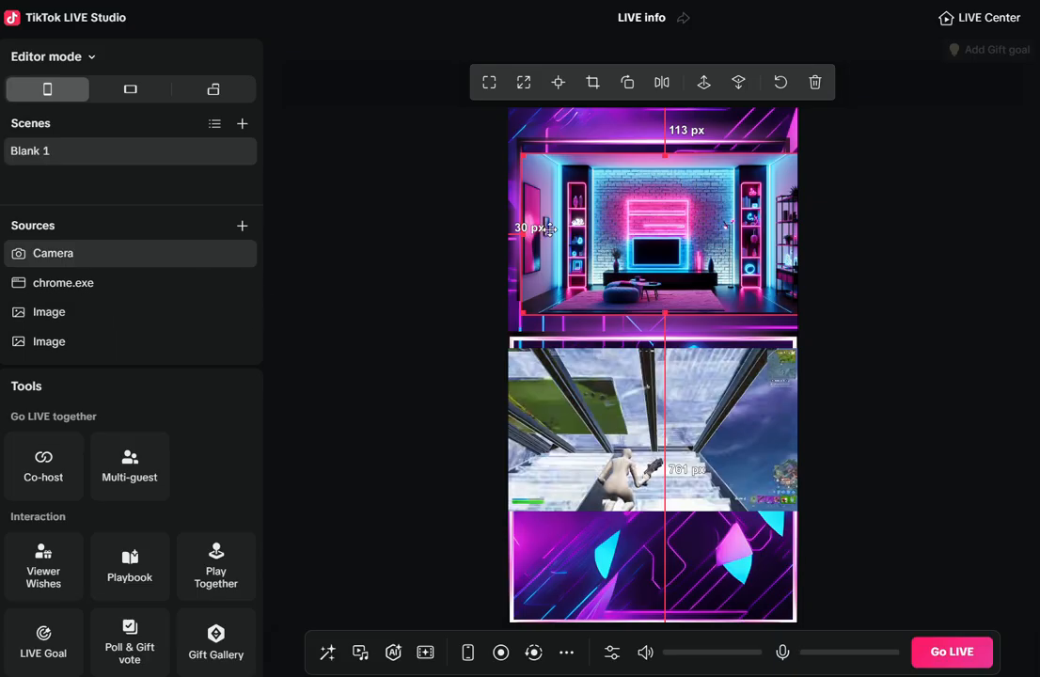
- Shrink the camera source and centre it inside the upper frame with 25 px side margins and about 92 px above it
mouse_move(666, 230)
mouse_down()
mouse_move(665, 299)
mouse_move(651, 218)
mouse_up()
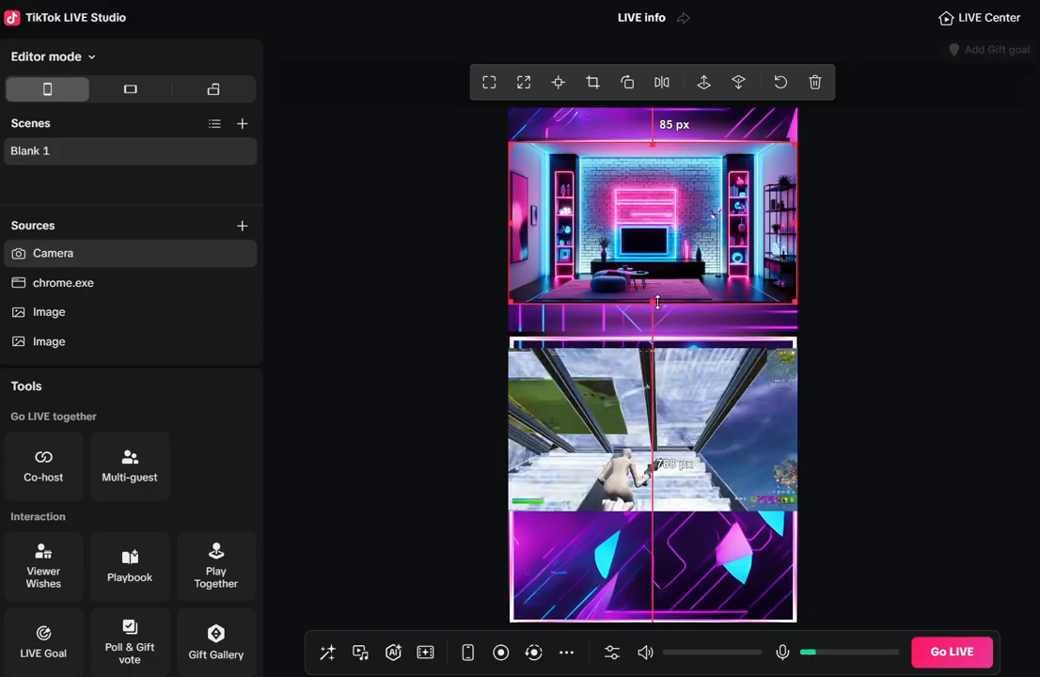
drag(658, 302, 663, 280)
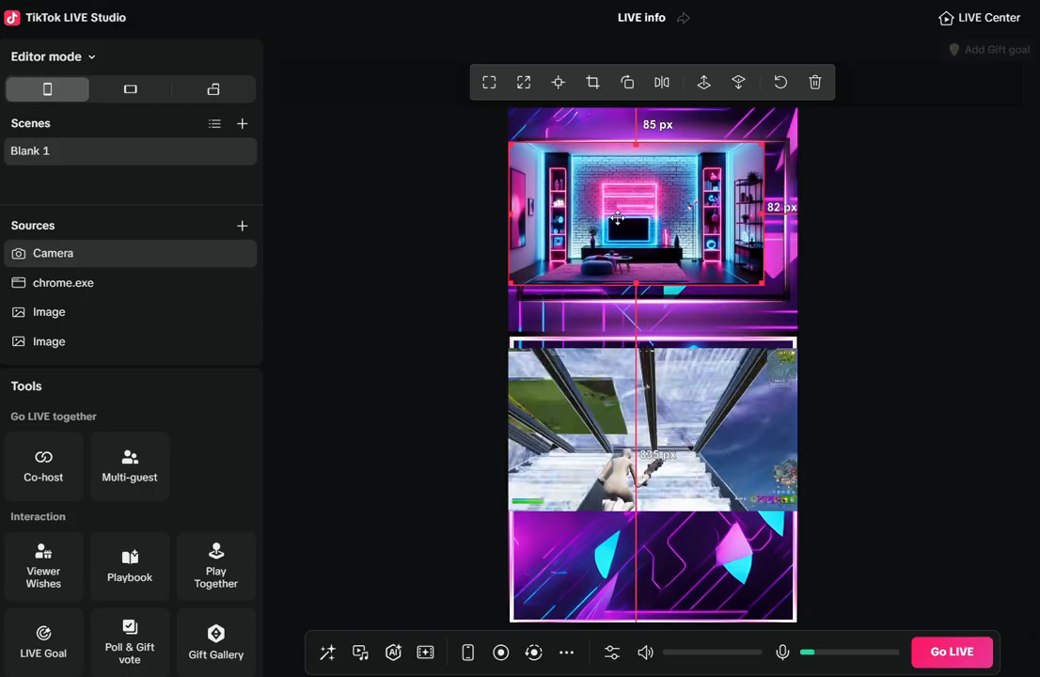
drag(617, 218, 633, 218)
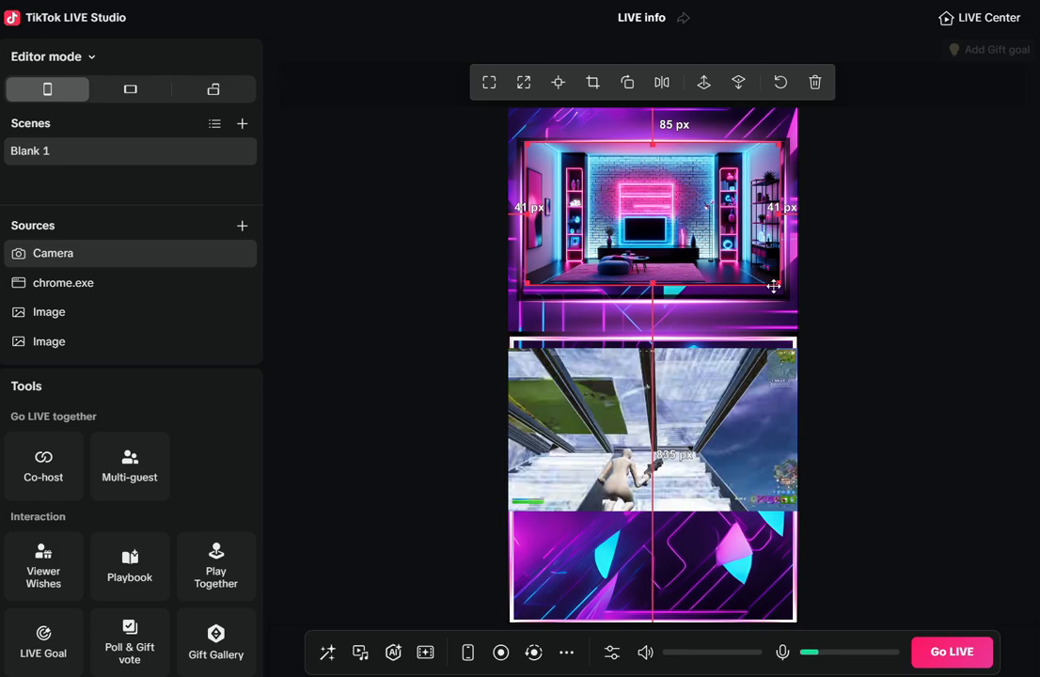
drag(778, 282, 779, 288)
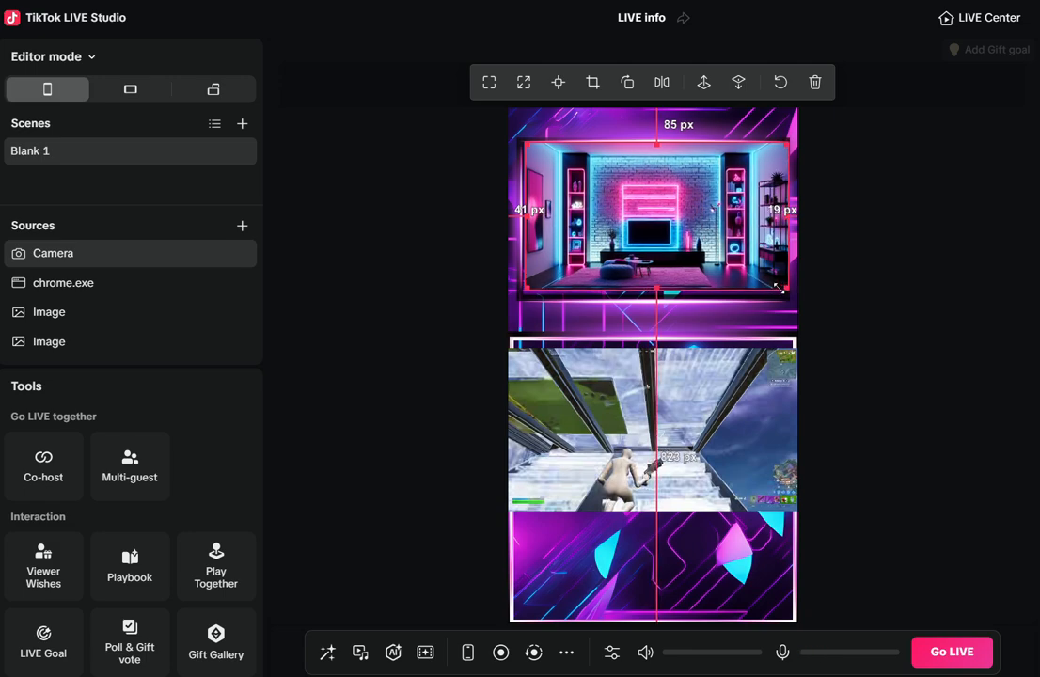
drag(694, 204, 689, 209)
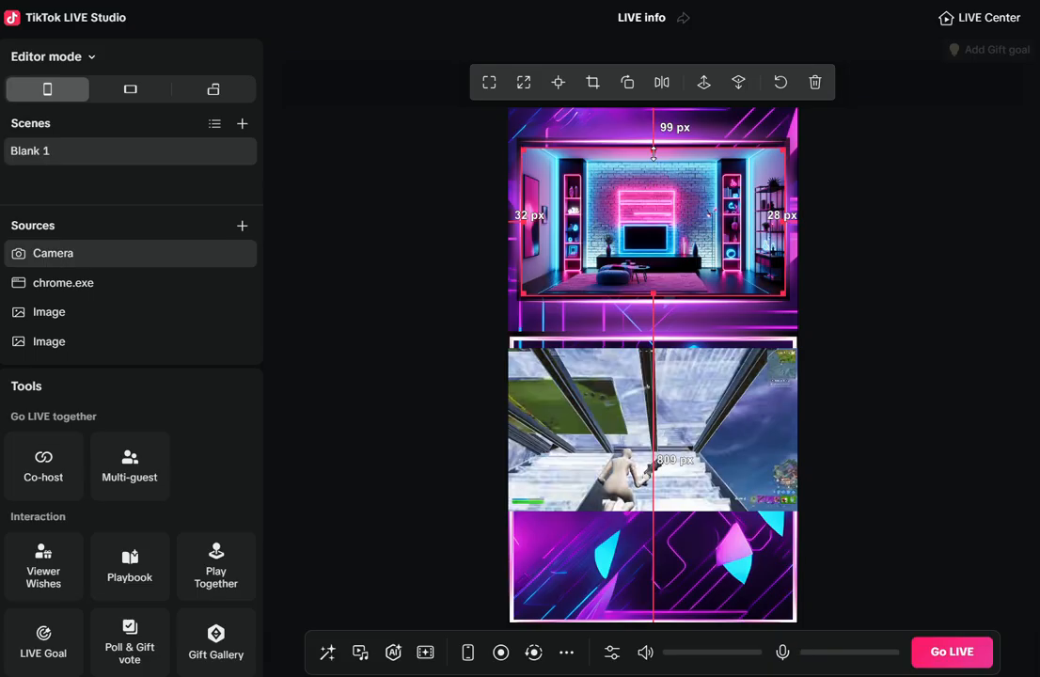
drag(653, 151, 653, 148)
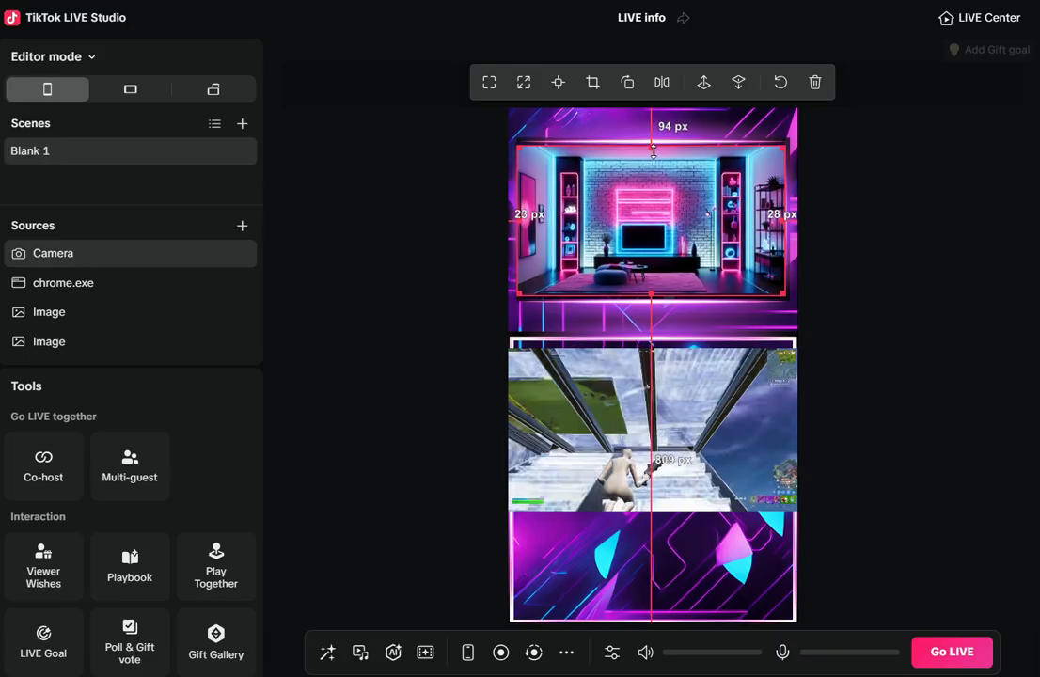
drag(628, 195, 629, 195)
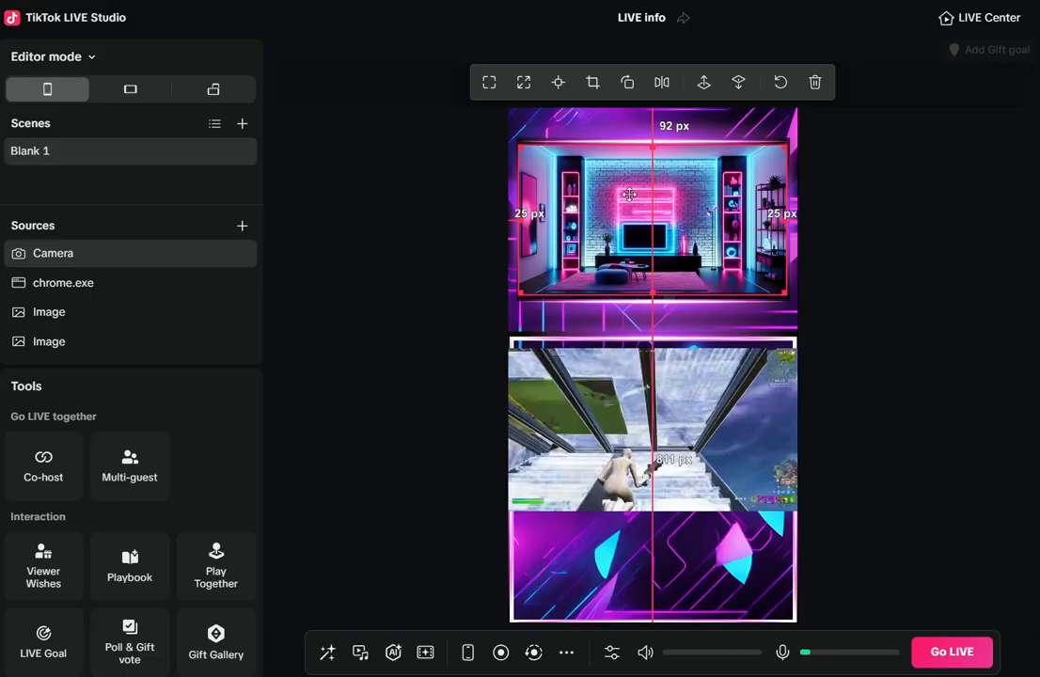
click(882, 193)
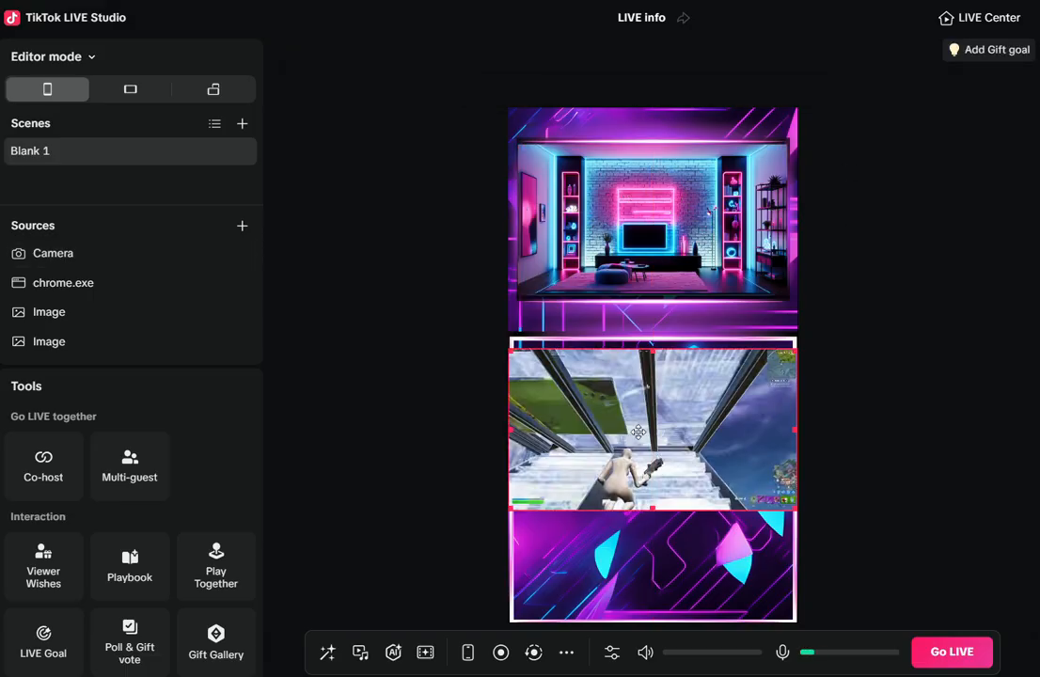
- Enlarge and centre the chrome.exe gameplay to fill the large lower frame, and bring the frame overlay in front of all other sources
click(642, 433)
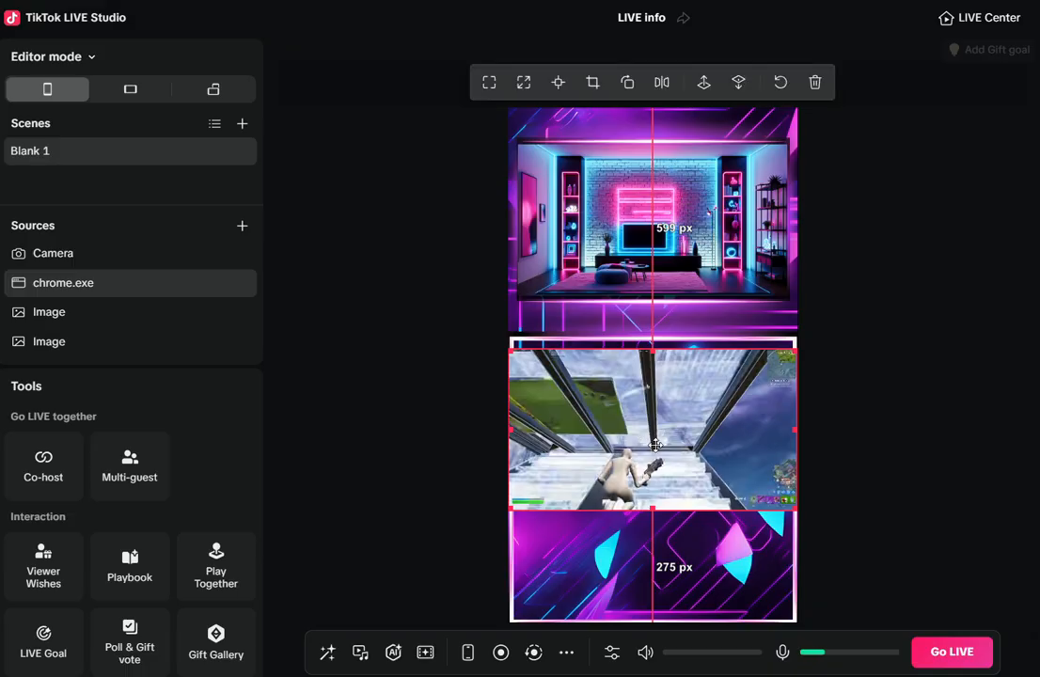
drag(655, 443, 656, 438)
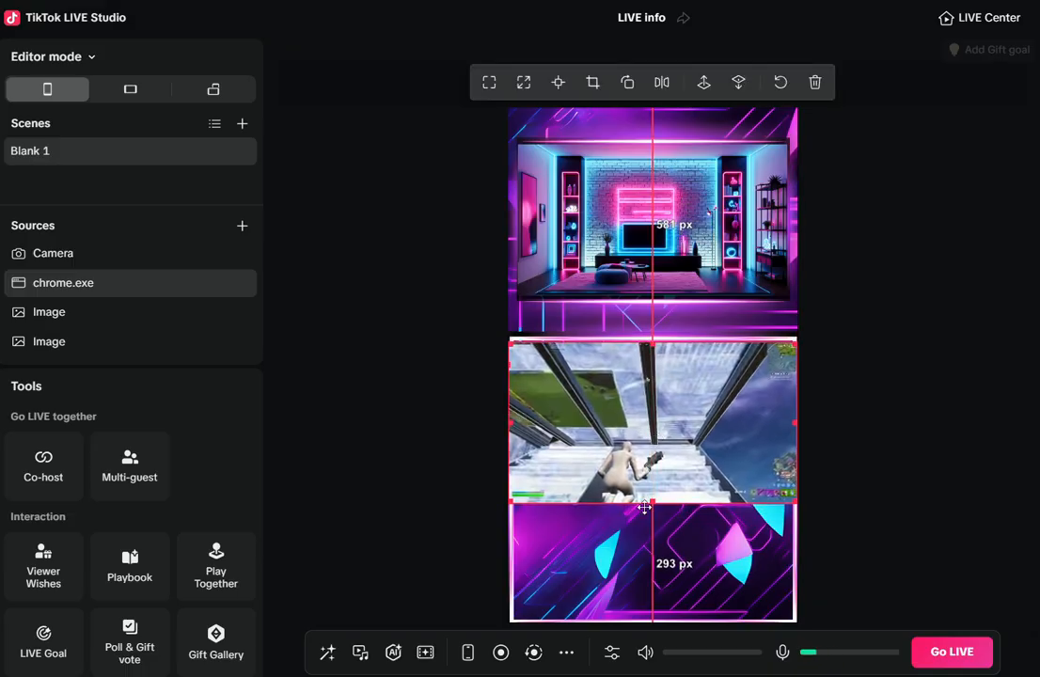
drag(653, 500, 687, 618)
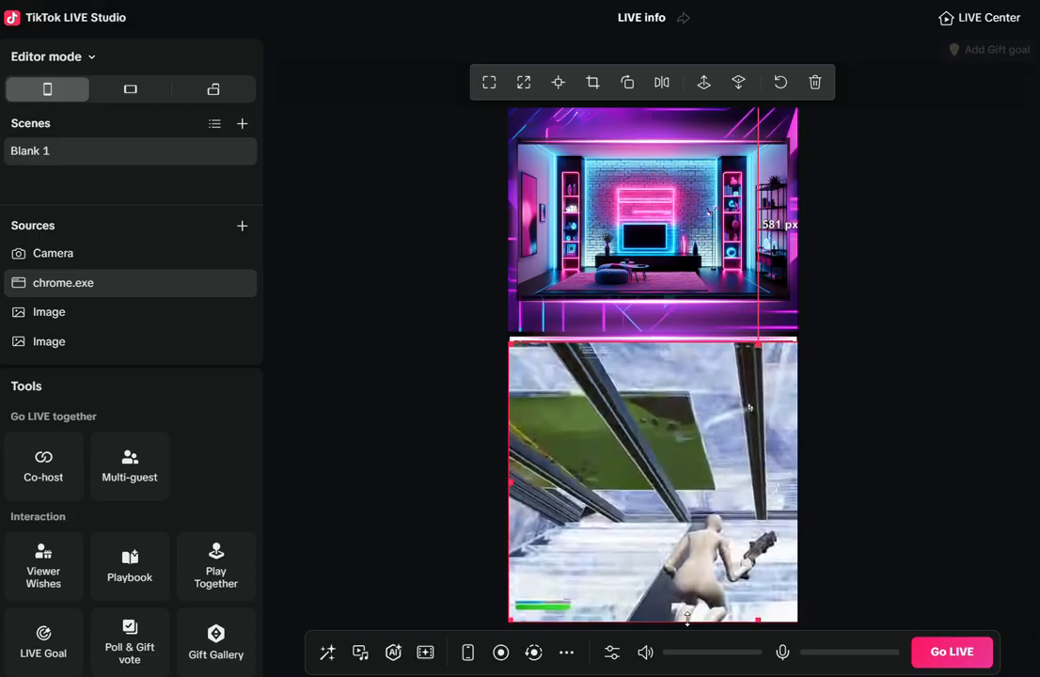
drag(665, 516, 586, 512)
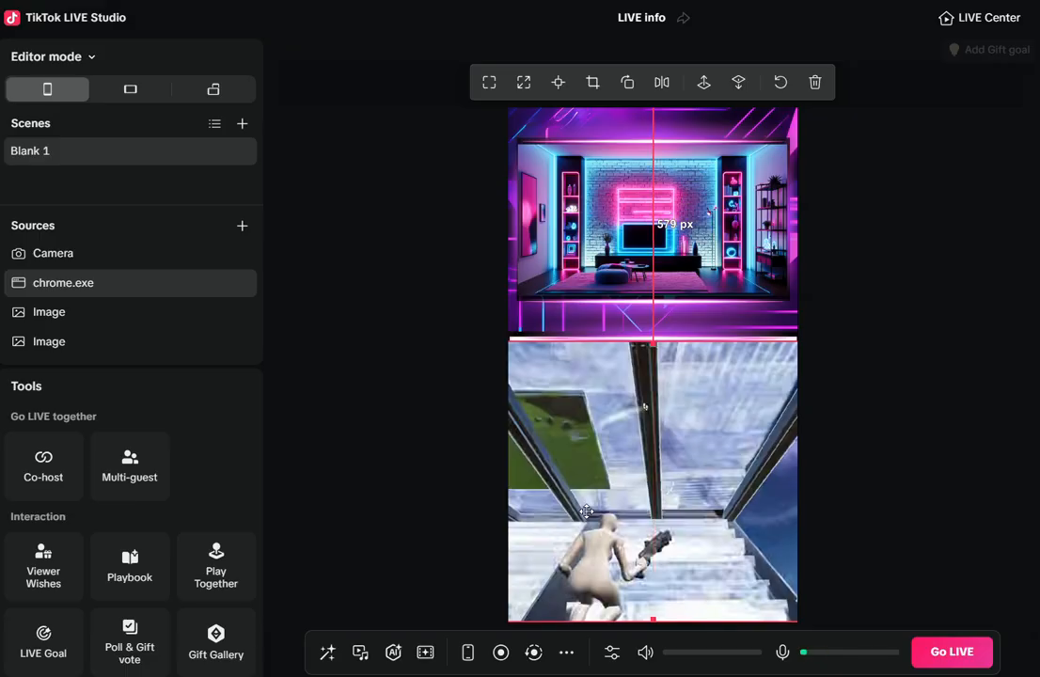
click(422, 475)
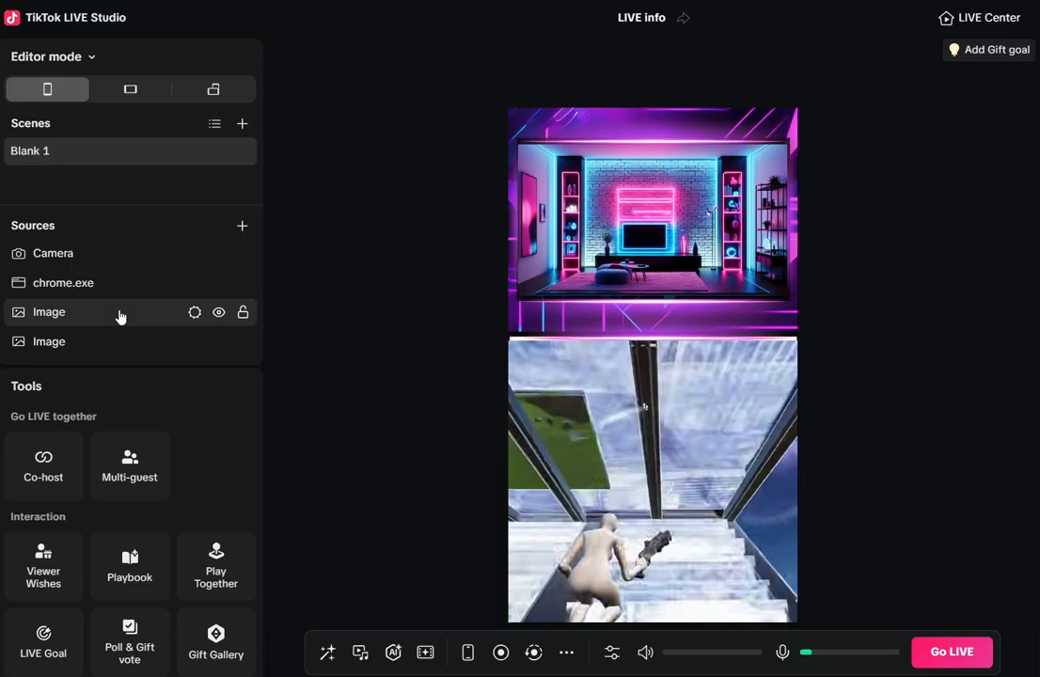
drag(120, 317, 128, 257)
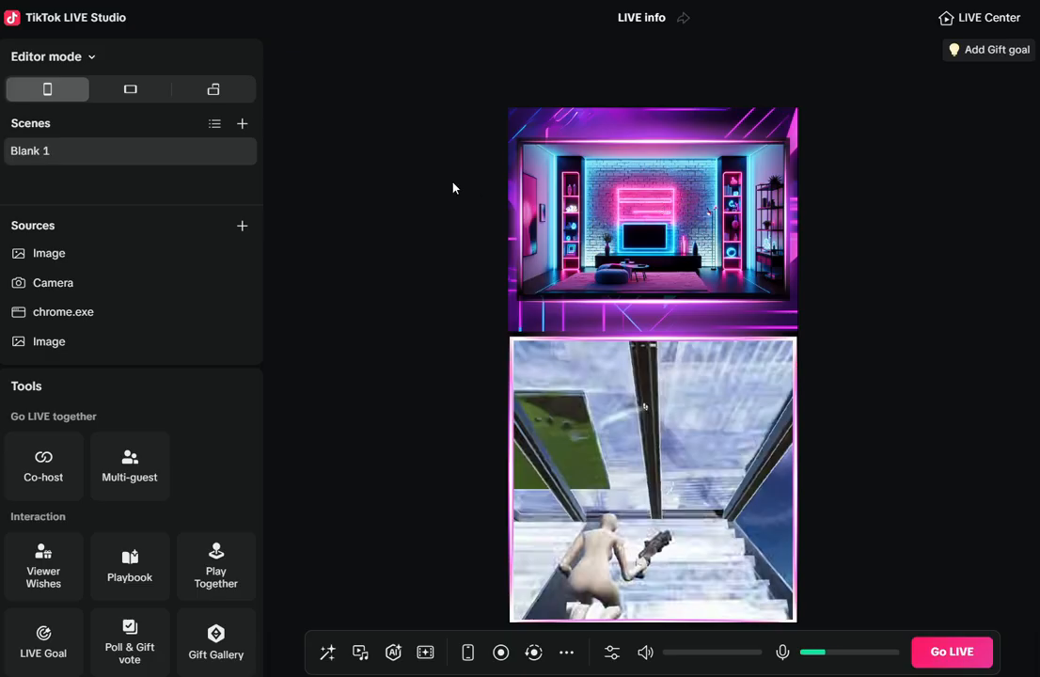
click(242, 228)
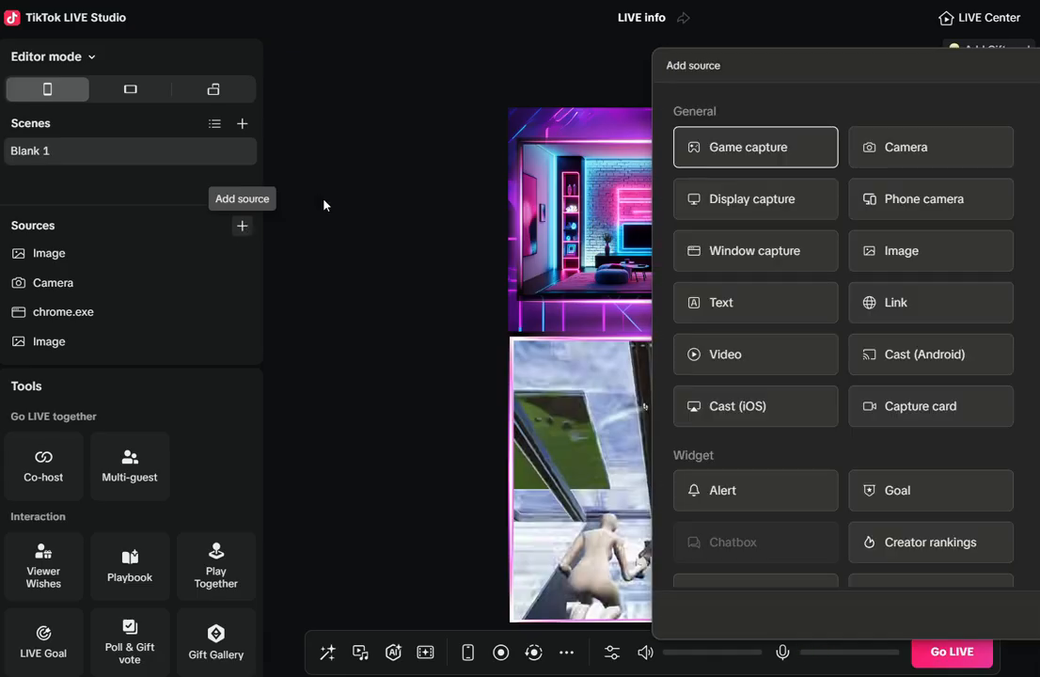
click(917, 251)
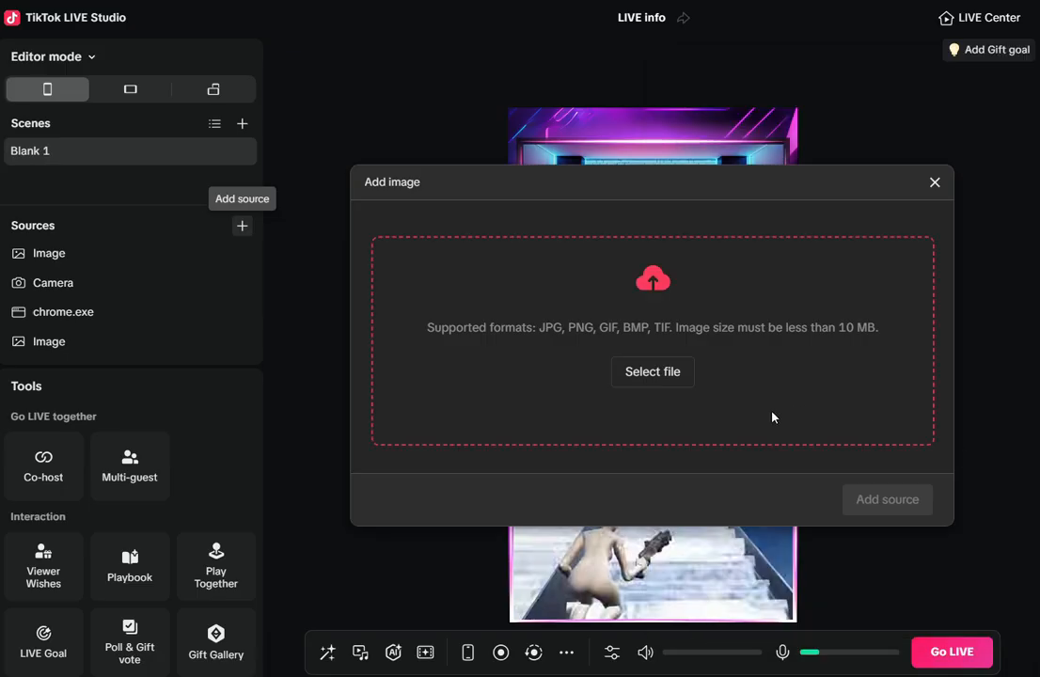
click(671, 384)
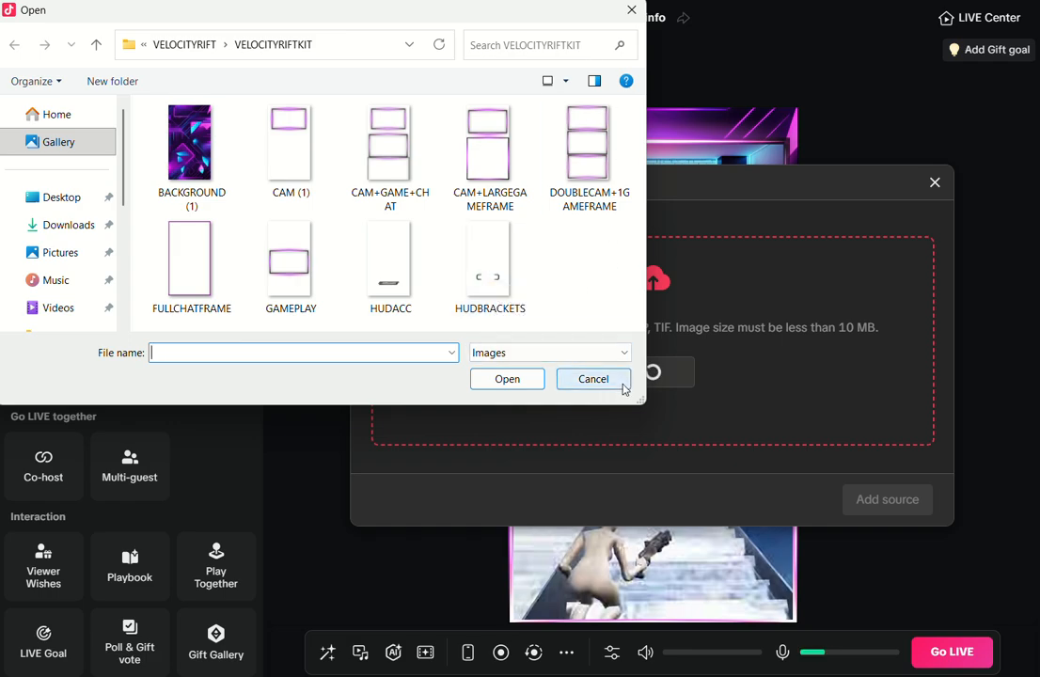
click(593, 379)
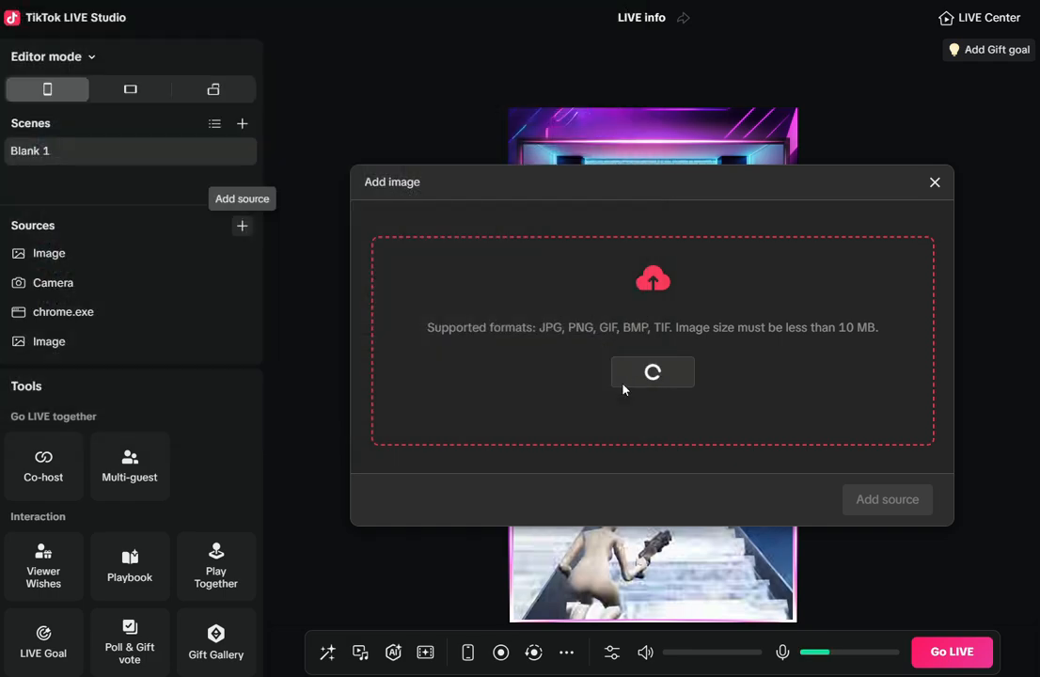
click(934, 182)
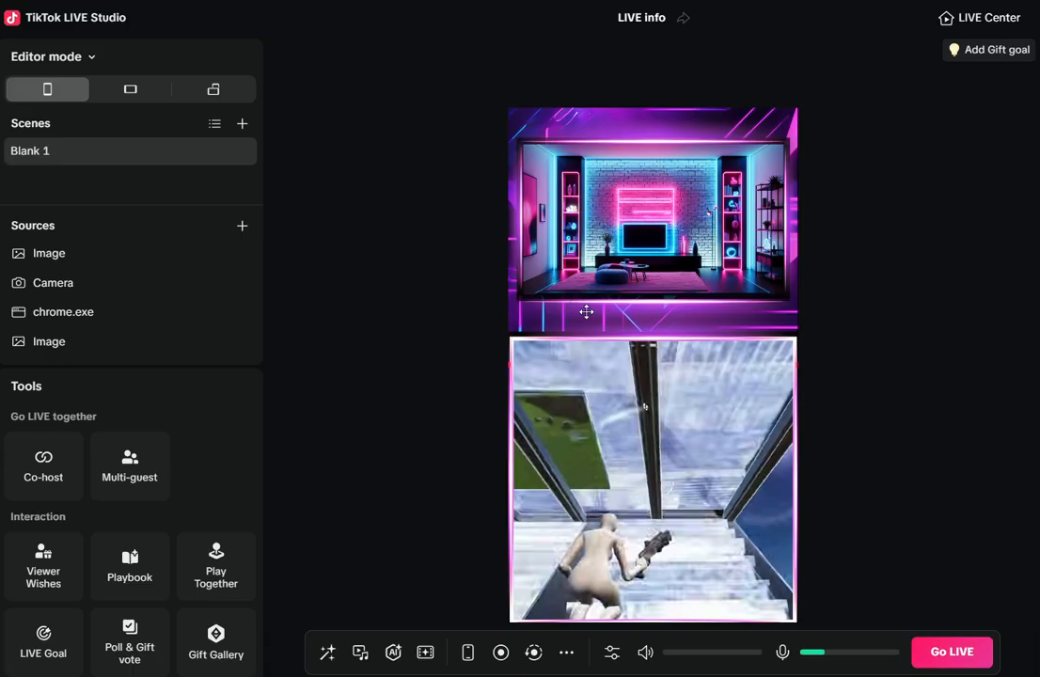
- Start adding an Alert source and set its follower alert image to NEWFOLLOWERGREEN from the ACIDGREENOVERLAYPACK folder
click(243, 229)
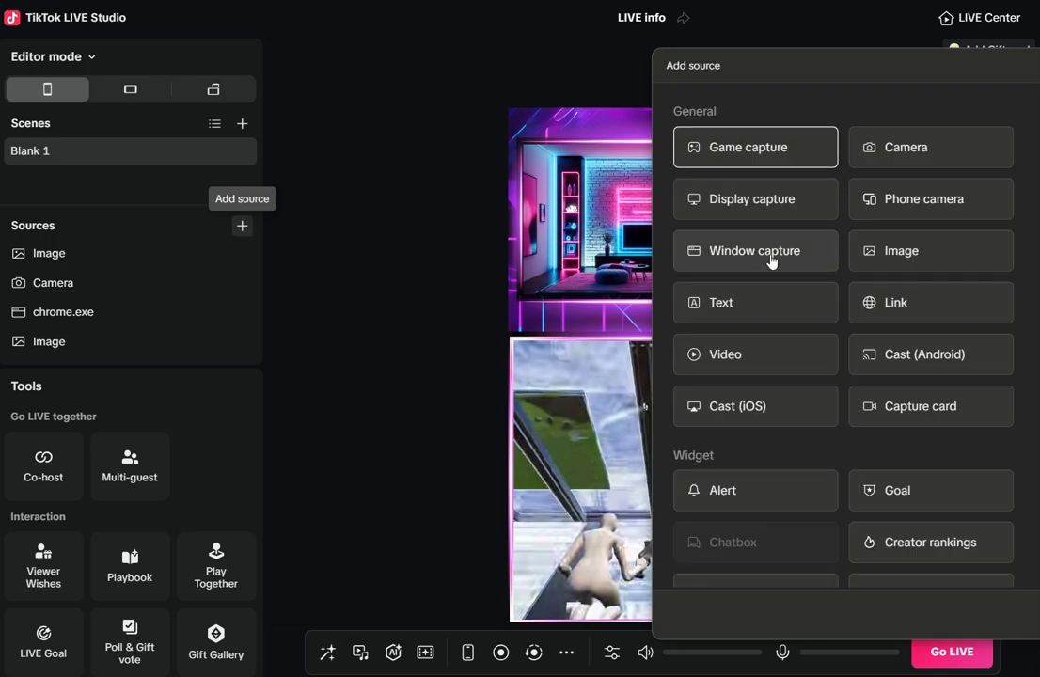
click(796, 492)
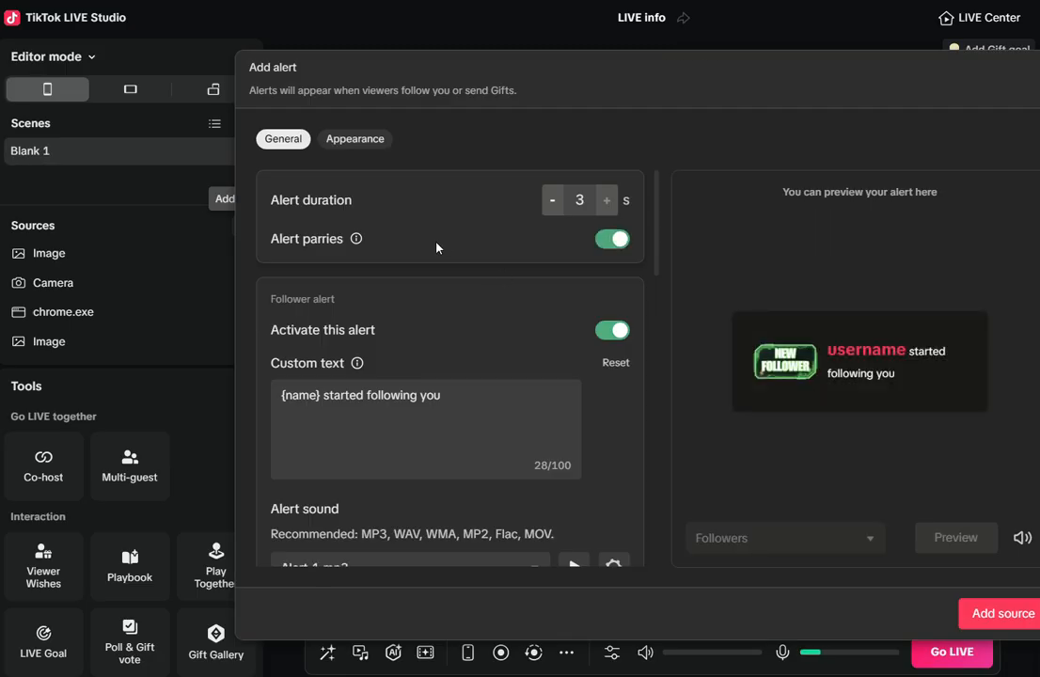
click(355, 141)
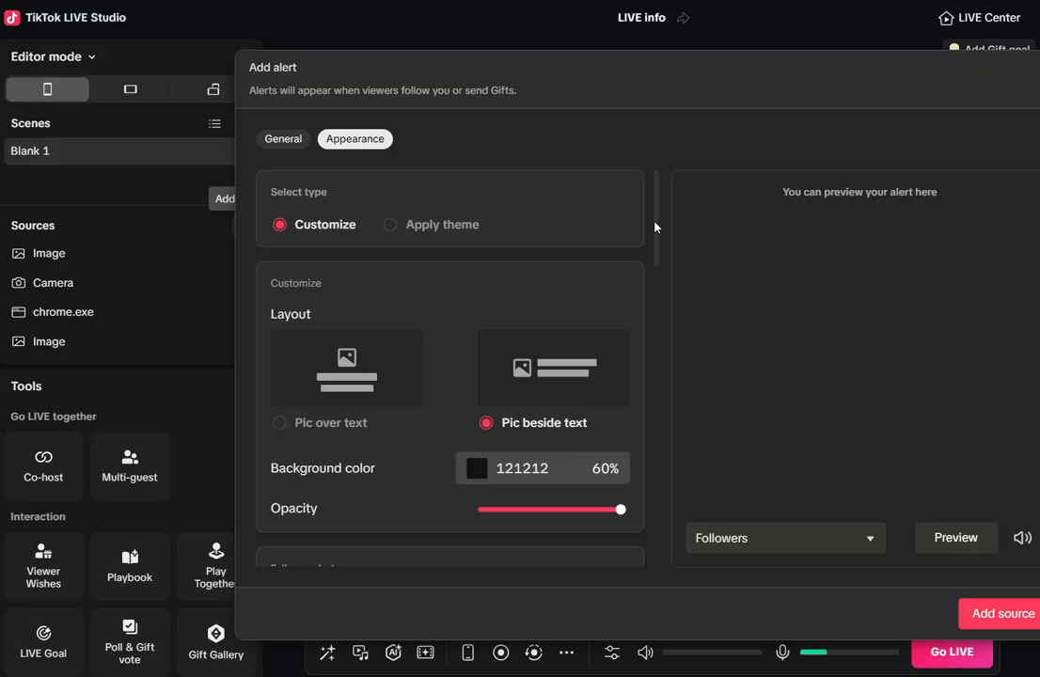
drag(658, 224, 664, 312)
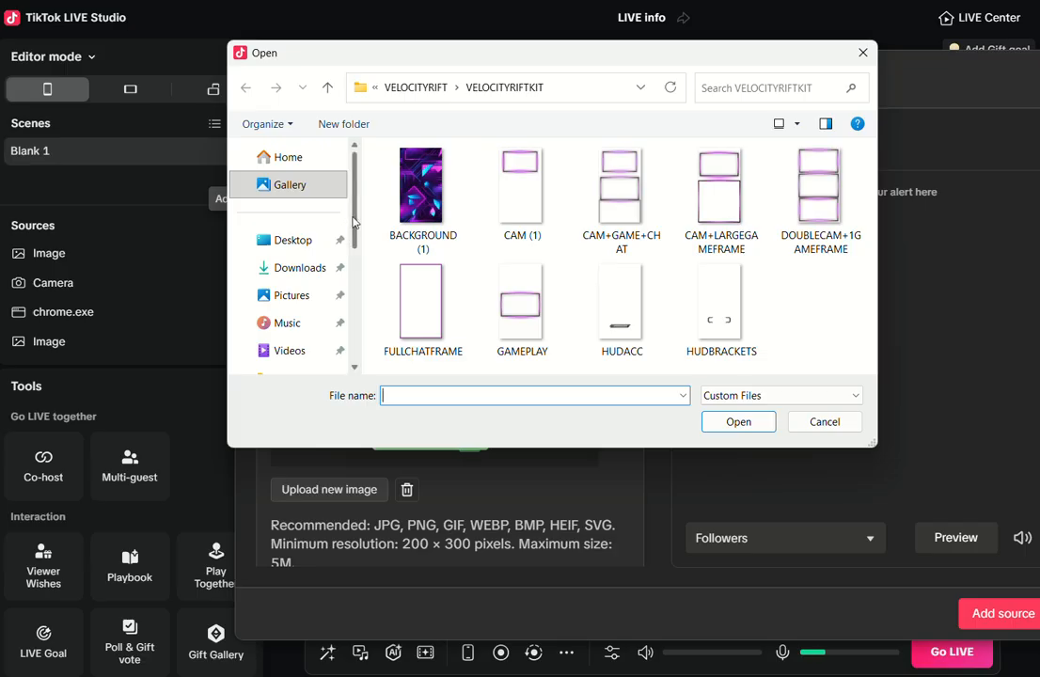
scroll(313, 216, down, 2)
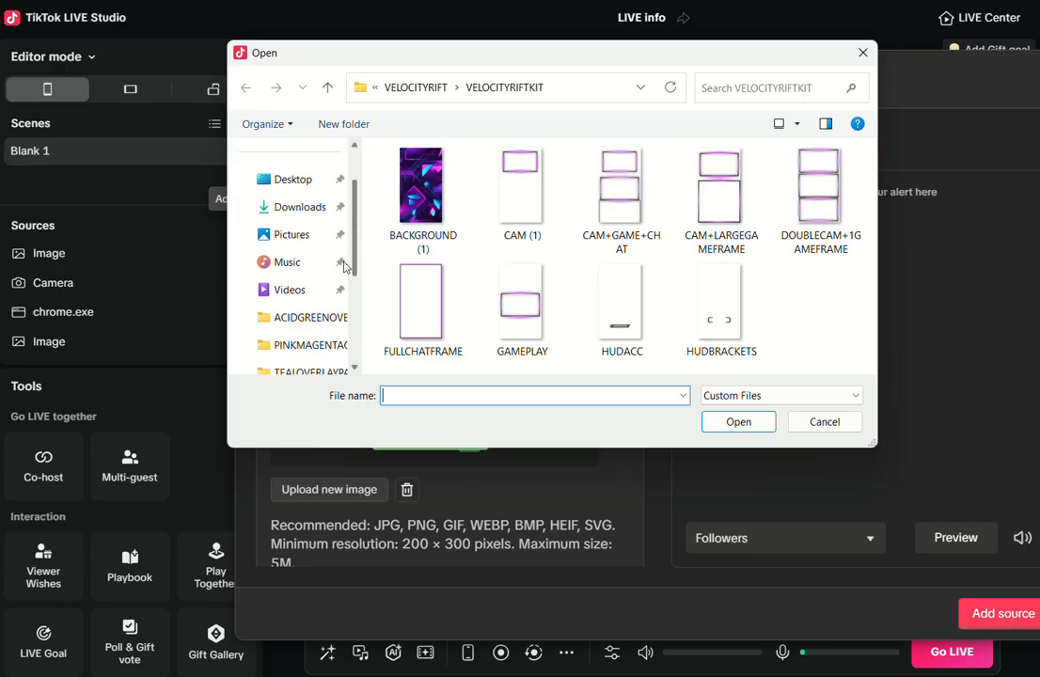
click(310, 317)
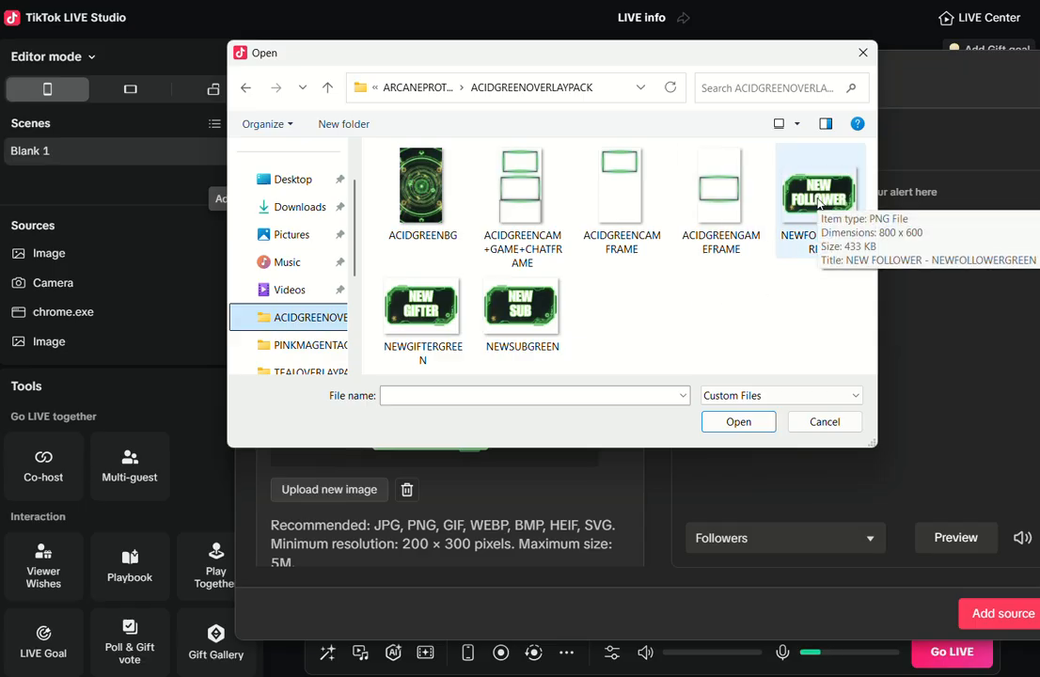
click(818, 199)
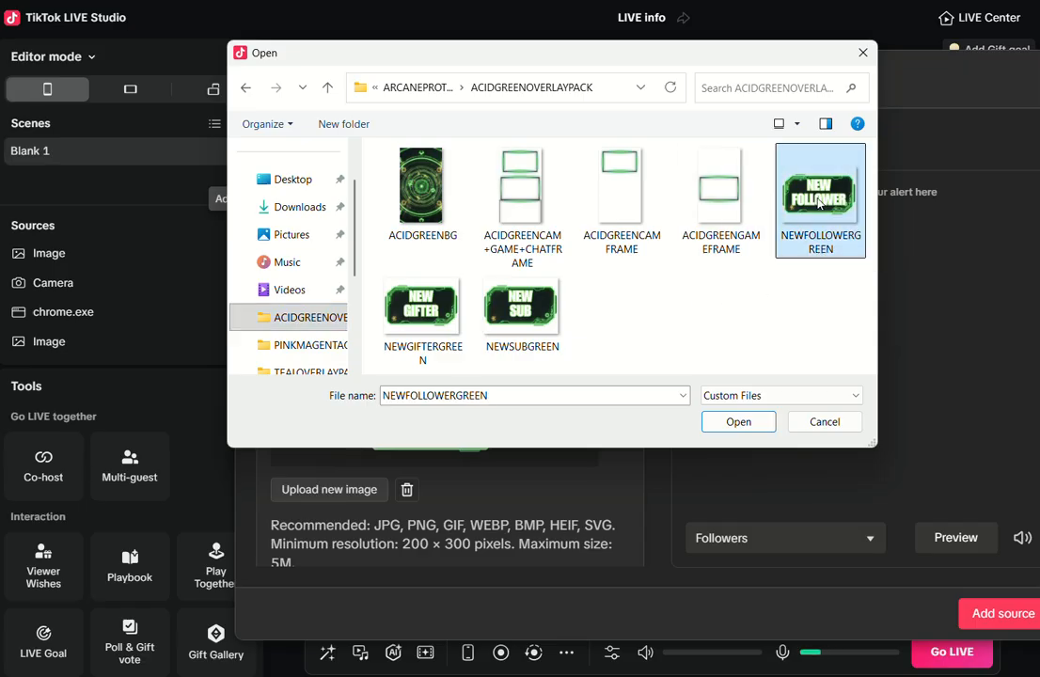
click(738, 422)
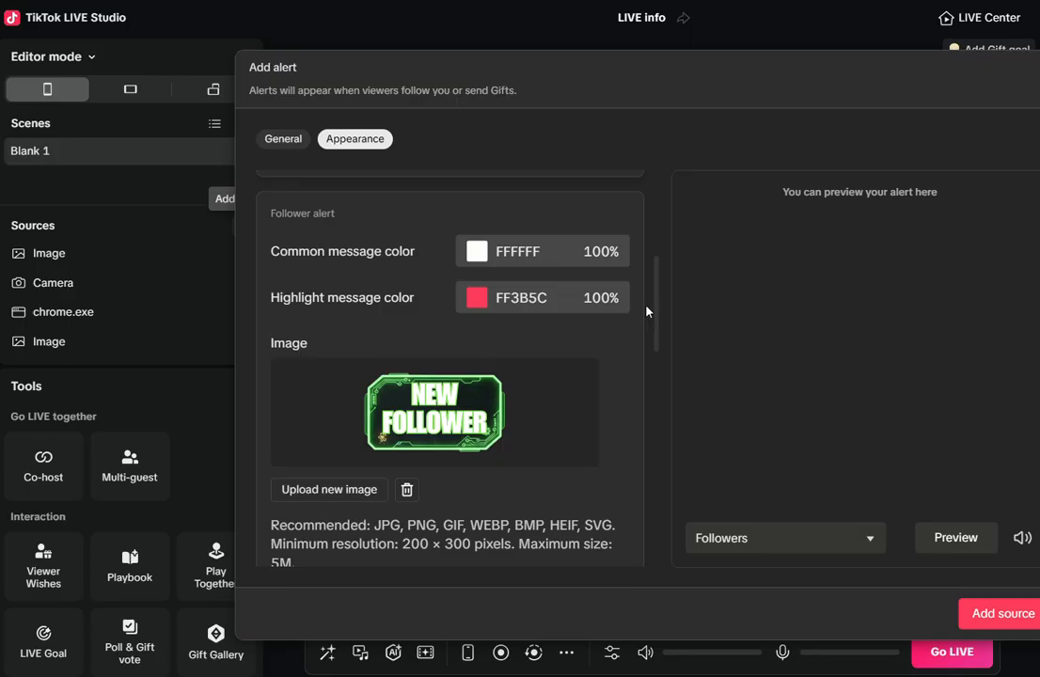
- Check the images used for the Gift alert and the Super Fan alert in the alert's appearance settings
drag(657, 298, 673, 411)
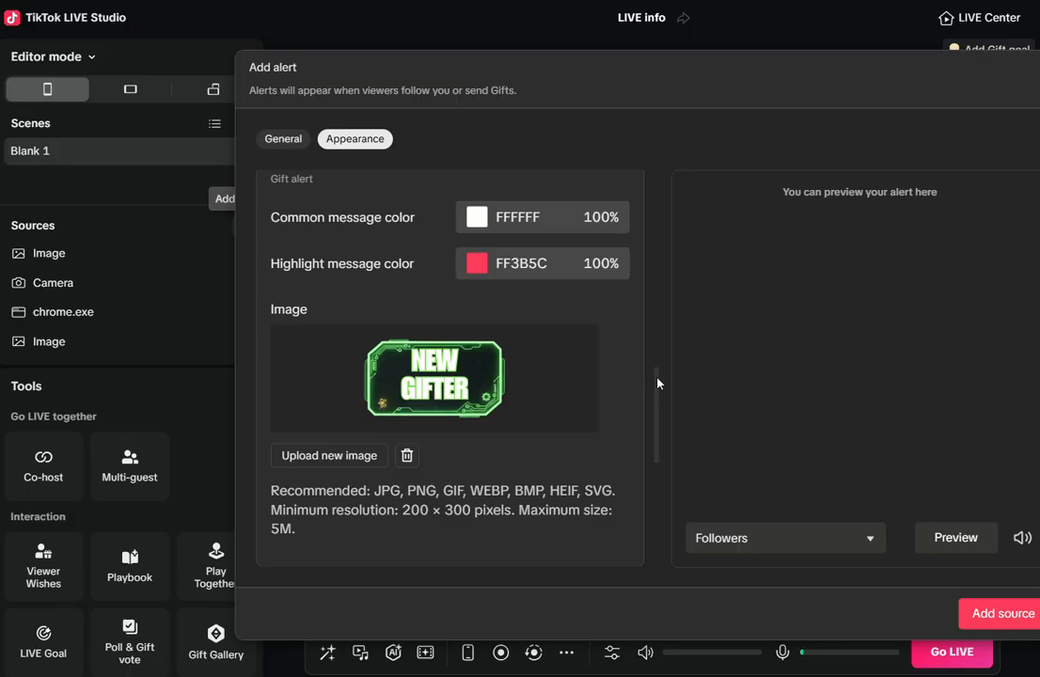
drag(658, 383, 674, 488)
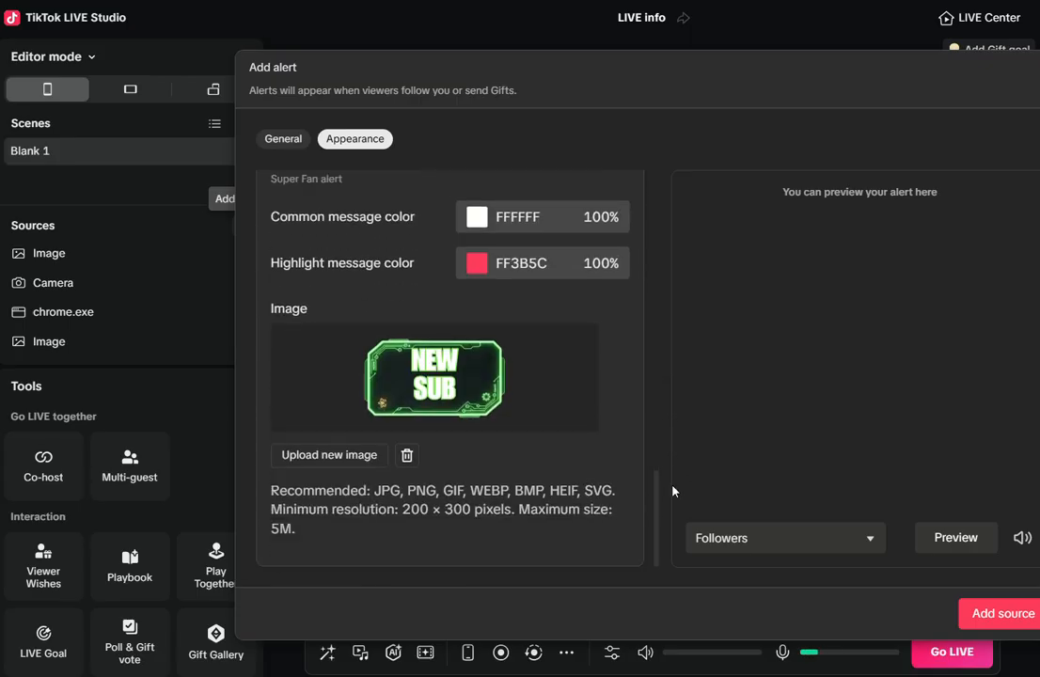
drag(673, 491, 674, 398)
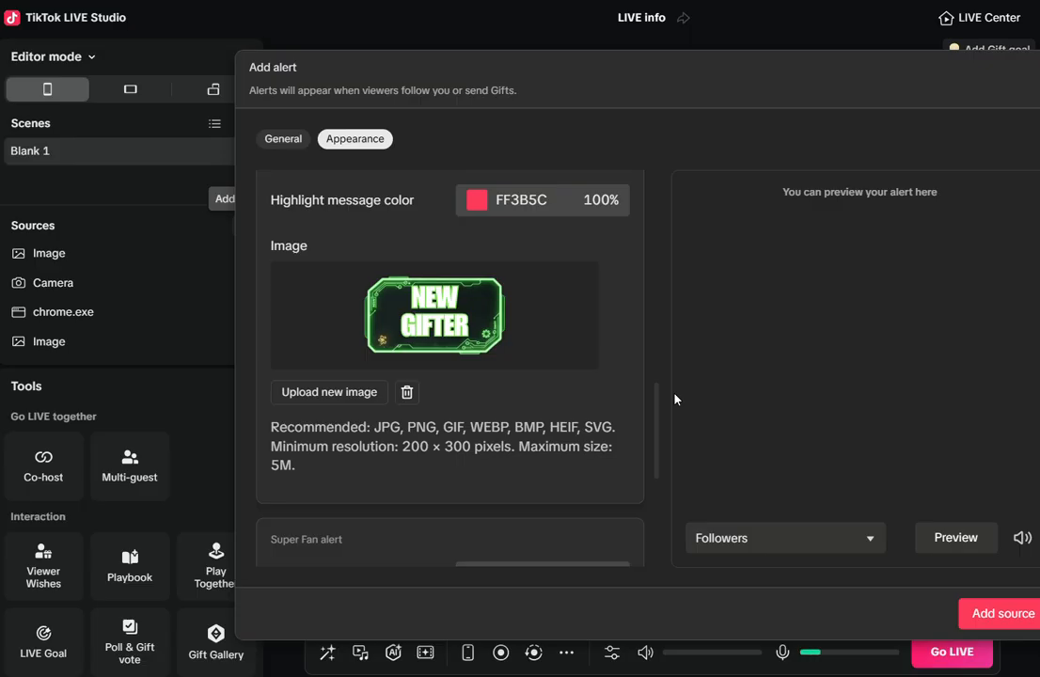
- Set the alert layout to Pic over text, preview the follower alert, and add the alert to the scene
click(926, 536)
scroll(655, 430, up, 5)
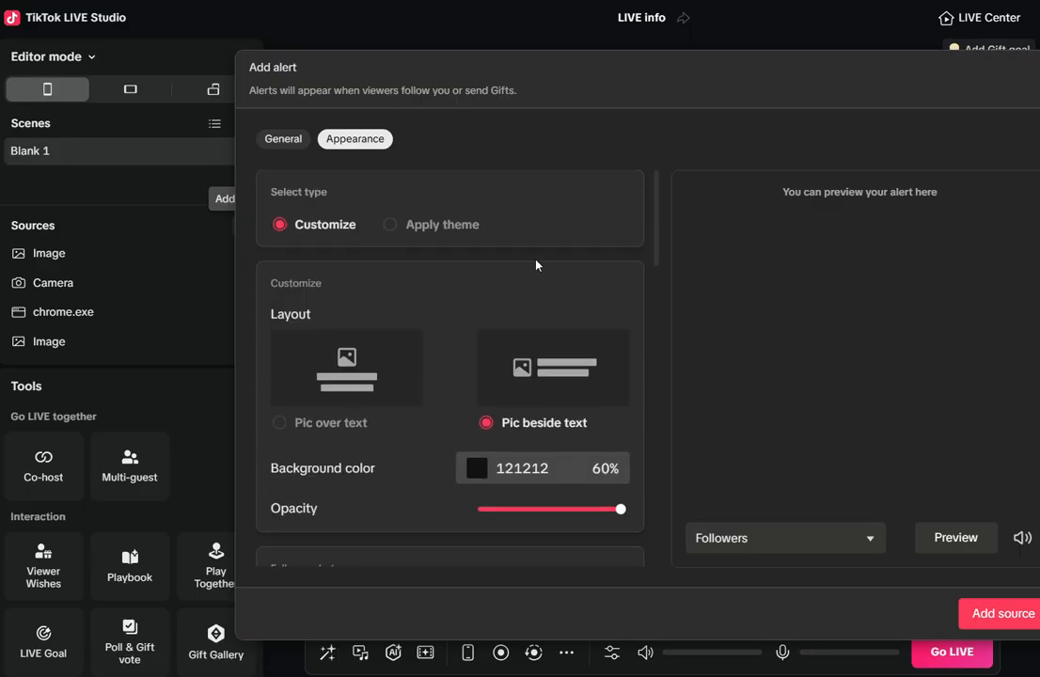
click(338, 406)
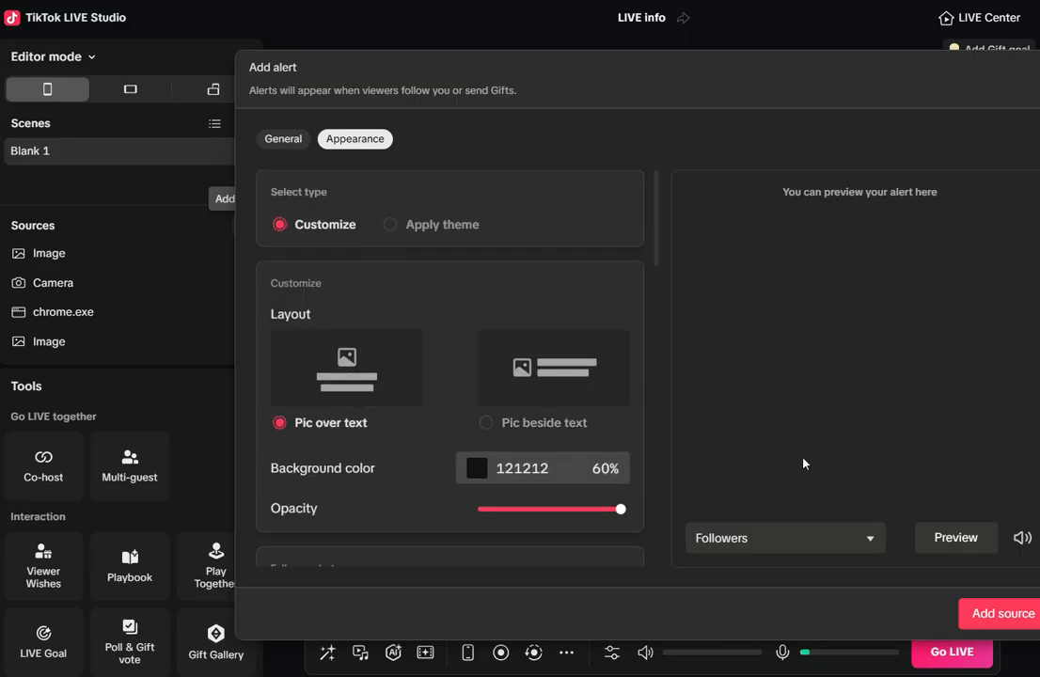
click(948, 542)
drag(656, 225, 671, 341)
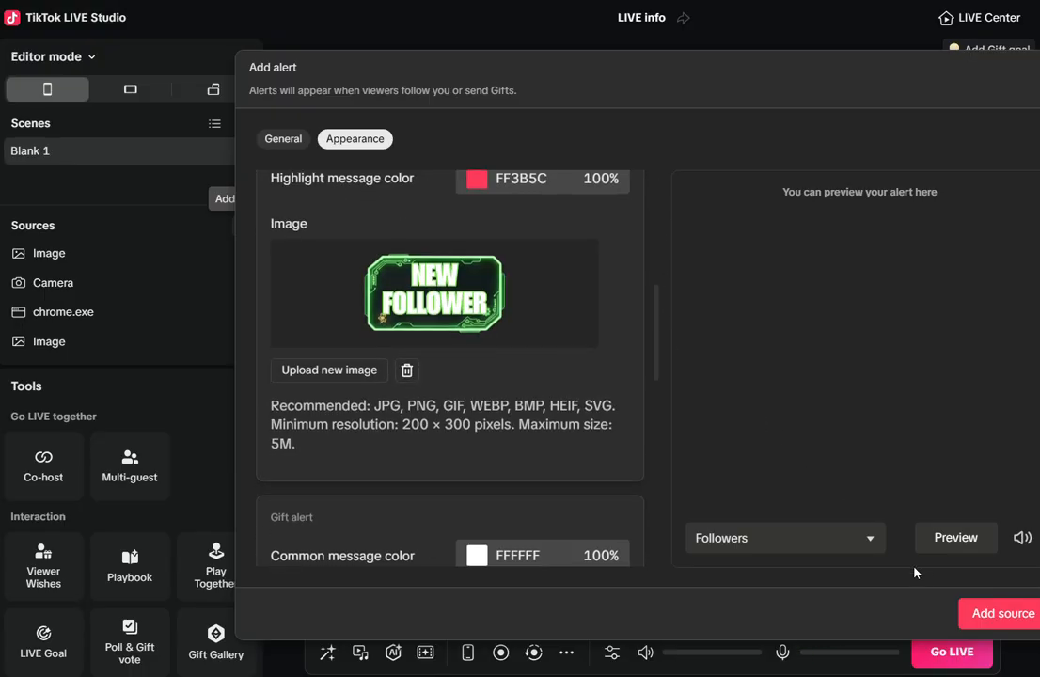
click(995, 616)
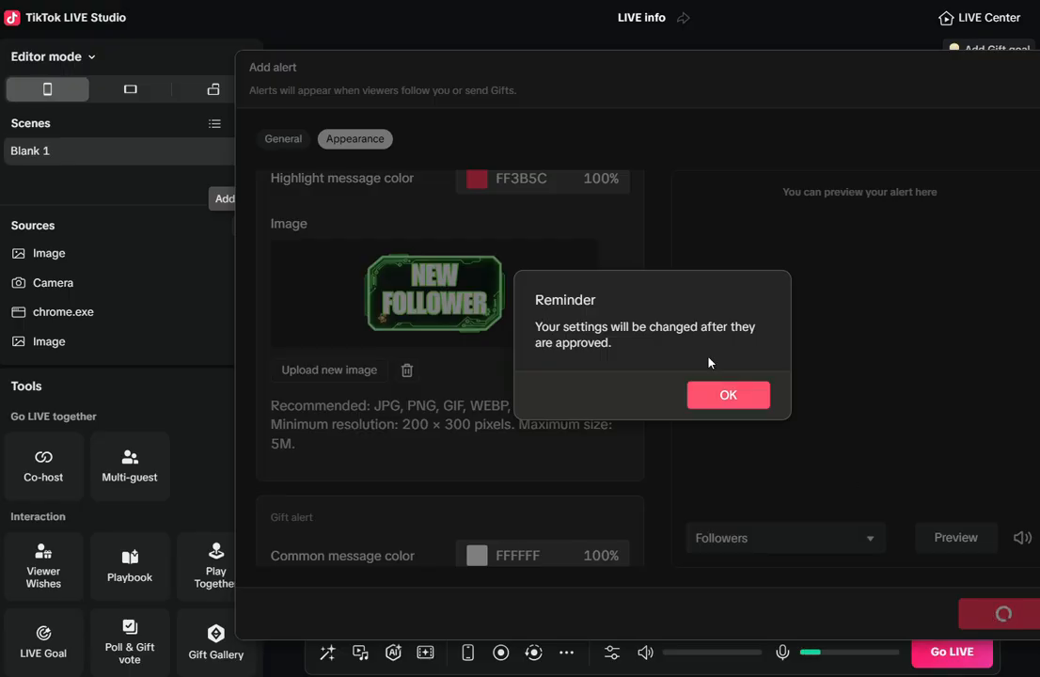
click(728, 395)
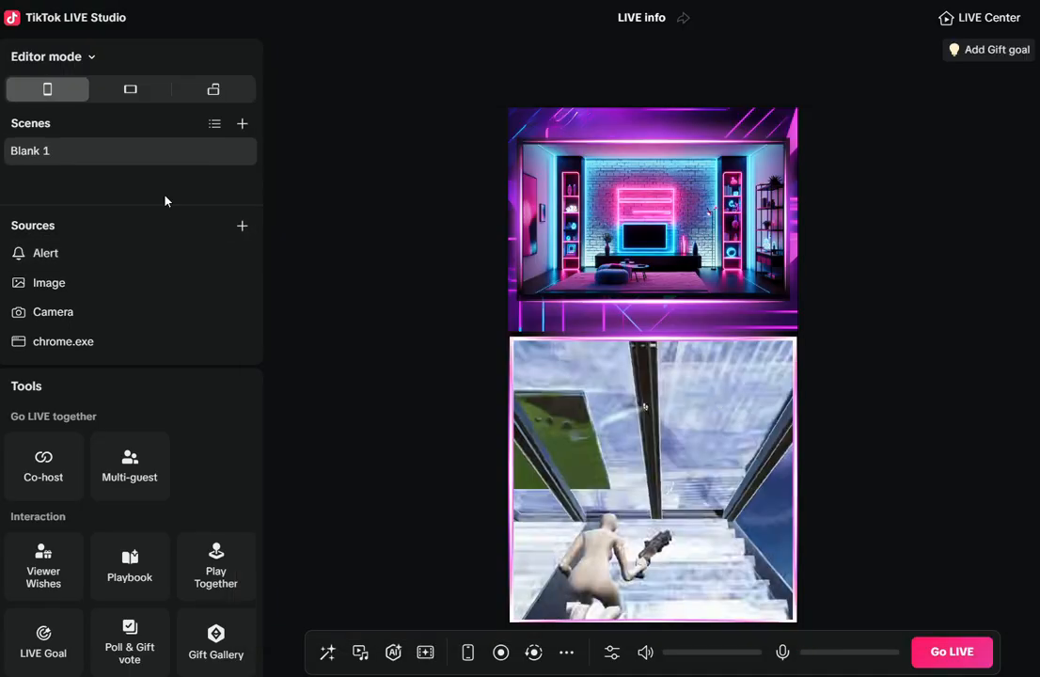
- Move the Alert source onto the camera area, centred horizontally with 198 px on each side and about 216 px above it
click(142, 262)
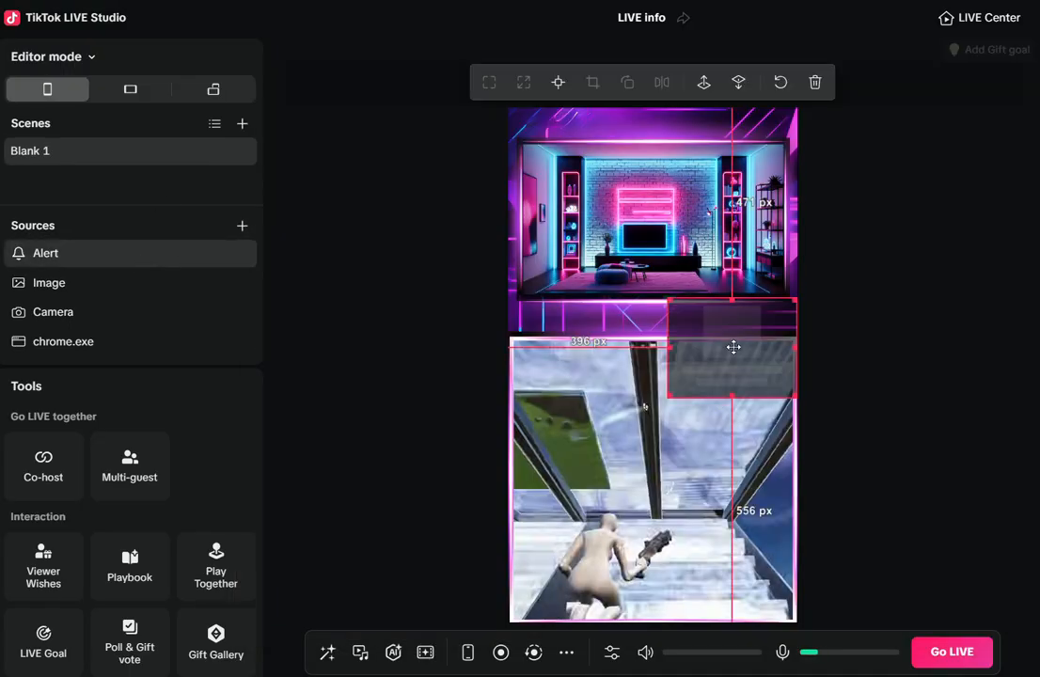
drag(740, 355, 659, 255)
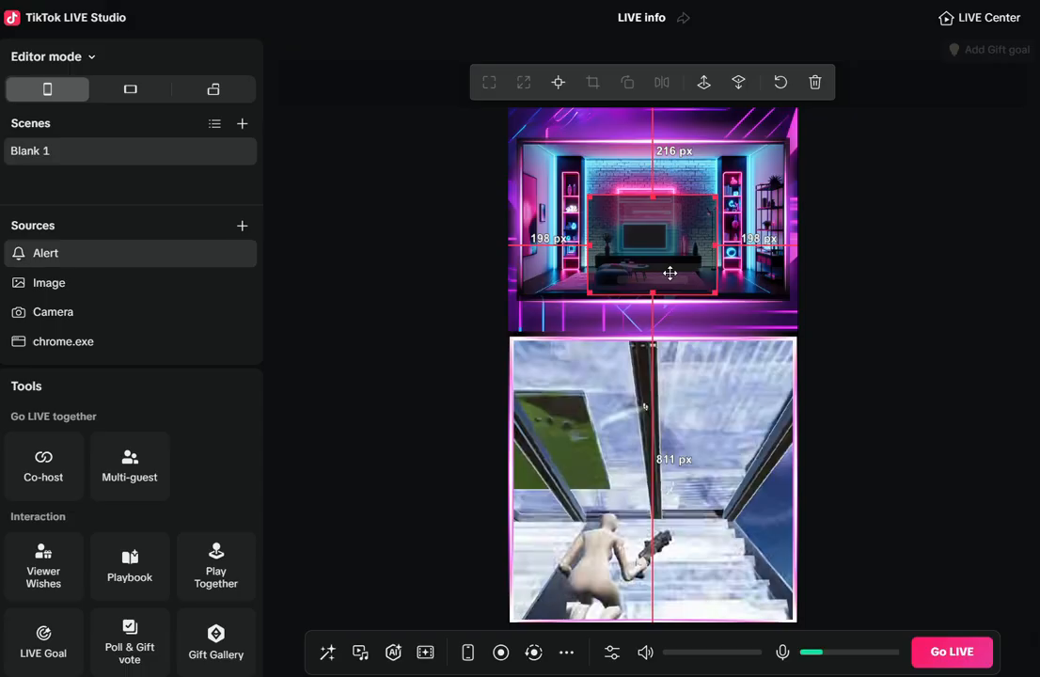
click(956, 303)
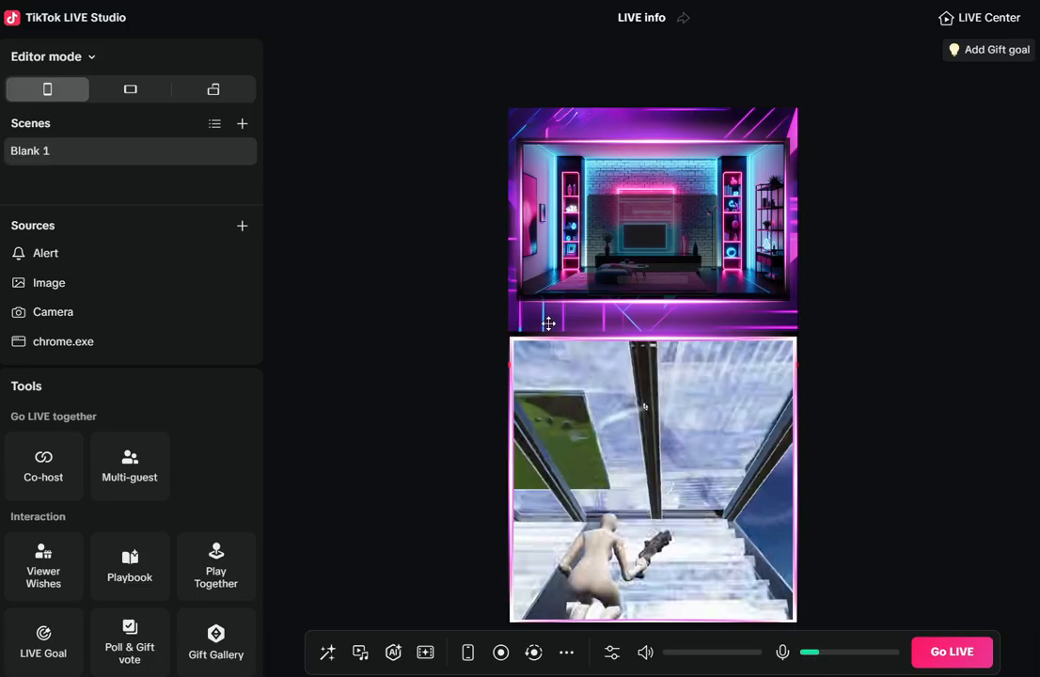
- Add a Followers Goal source with the customized Progress bar layout to the scene
click(243, 229)
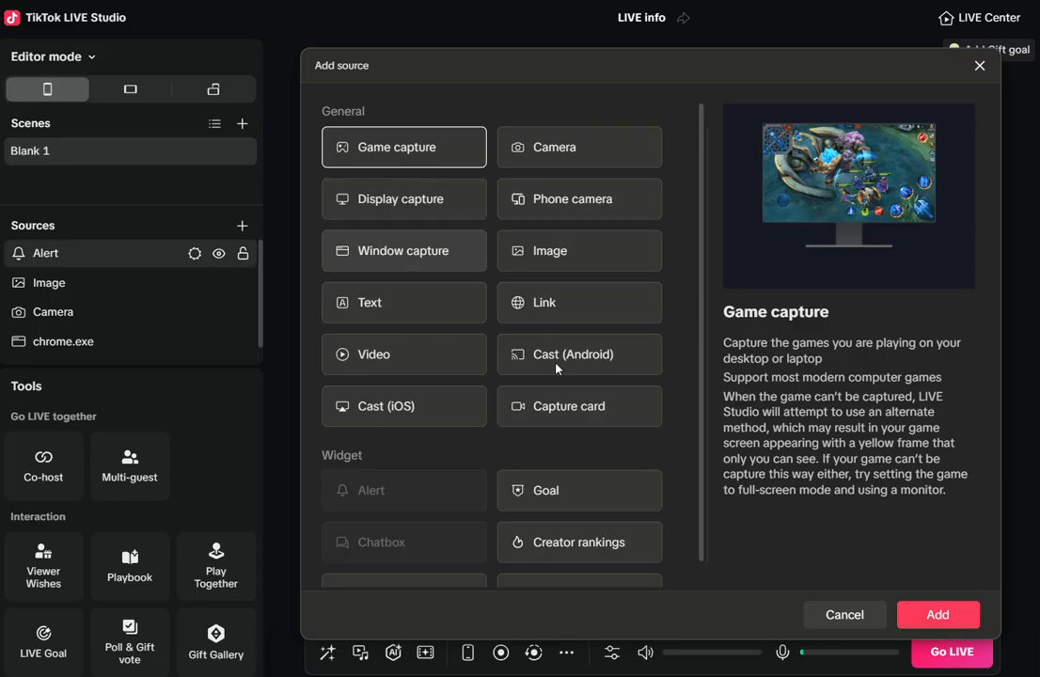
click(556, 508)
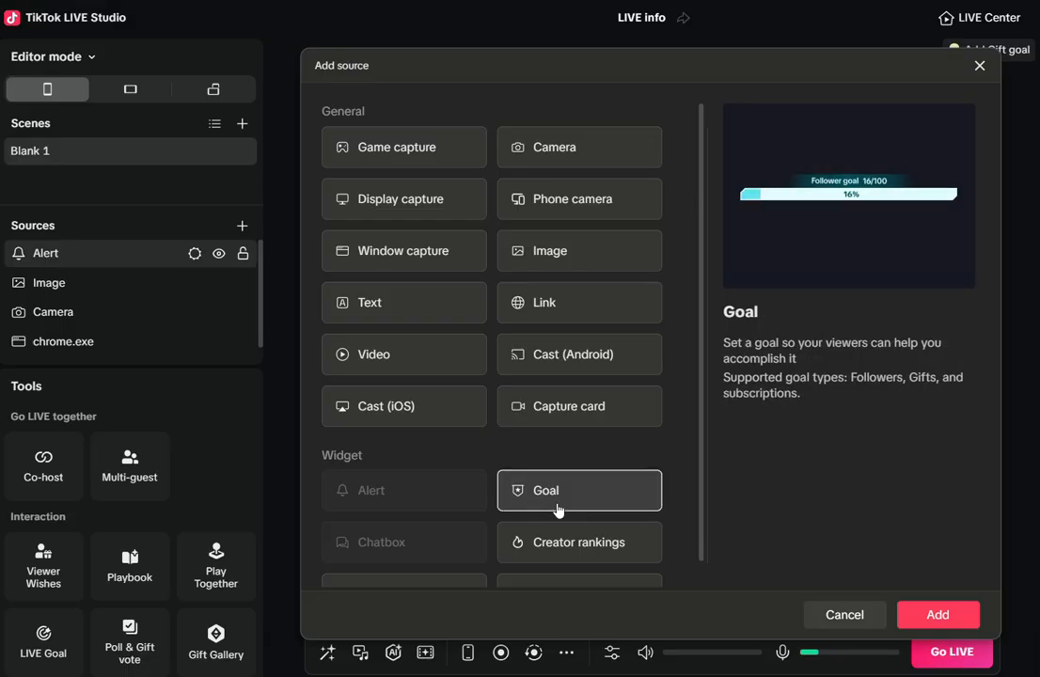
click(935, 616)
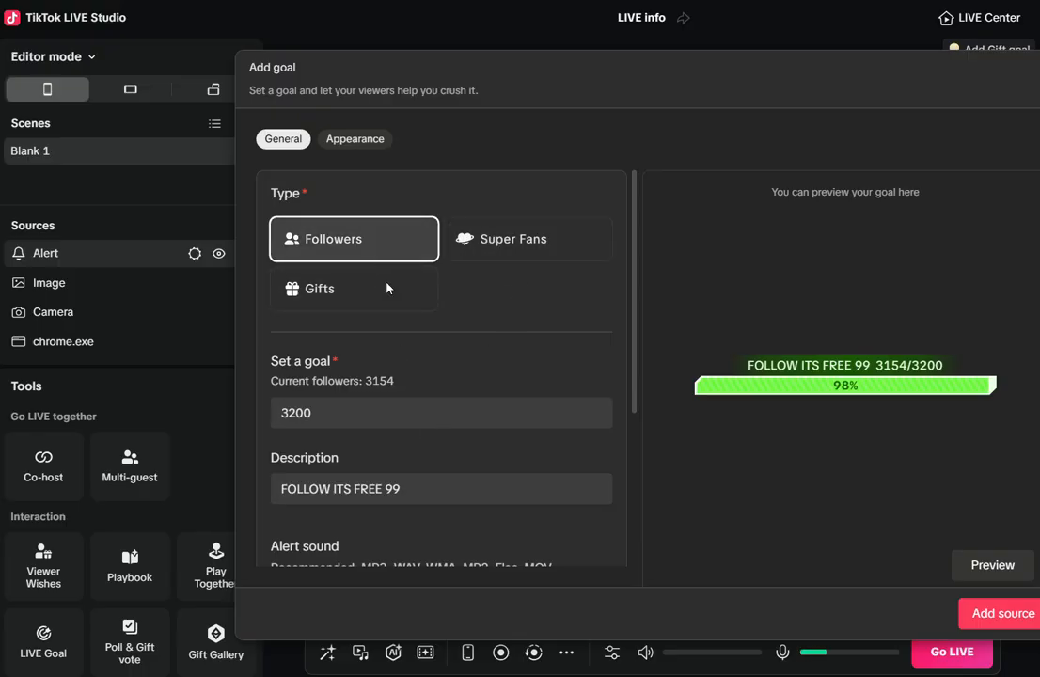
click(355, 139)
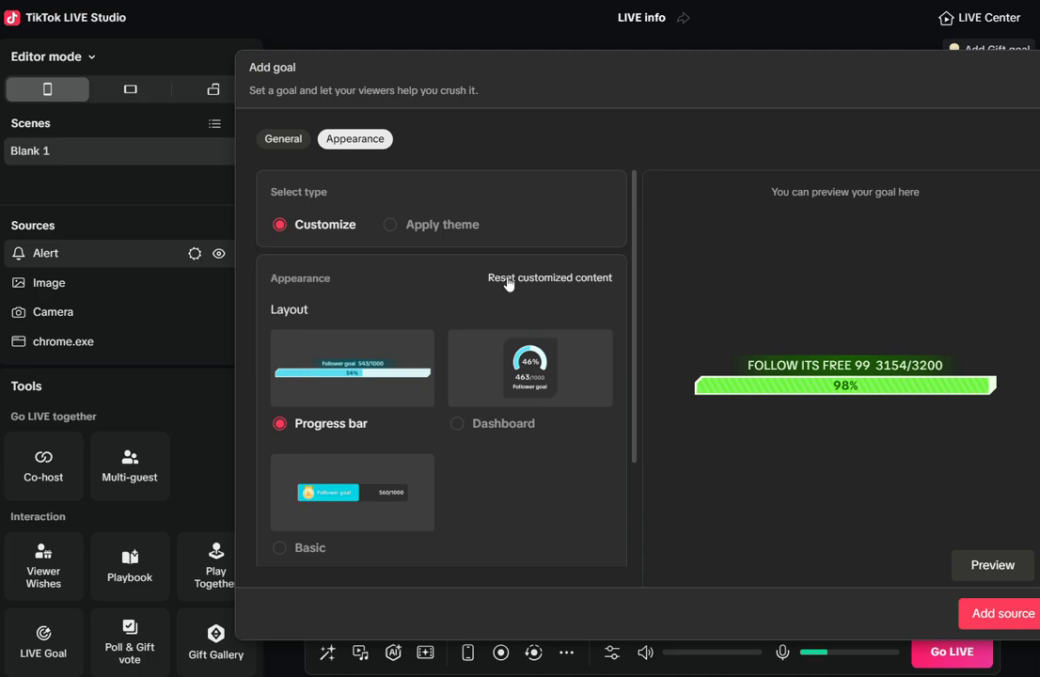
drag(636, 277, 616, 265)
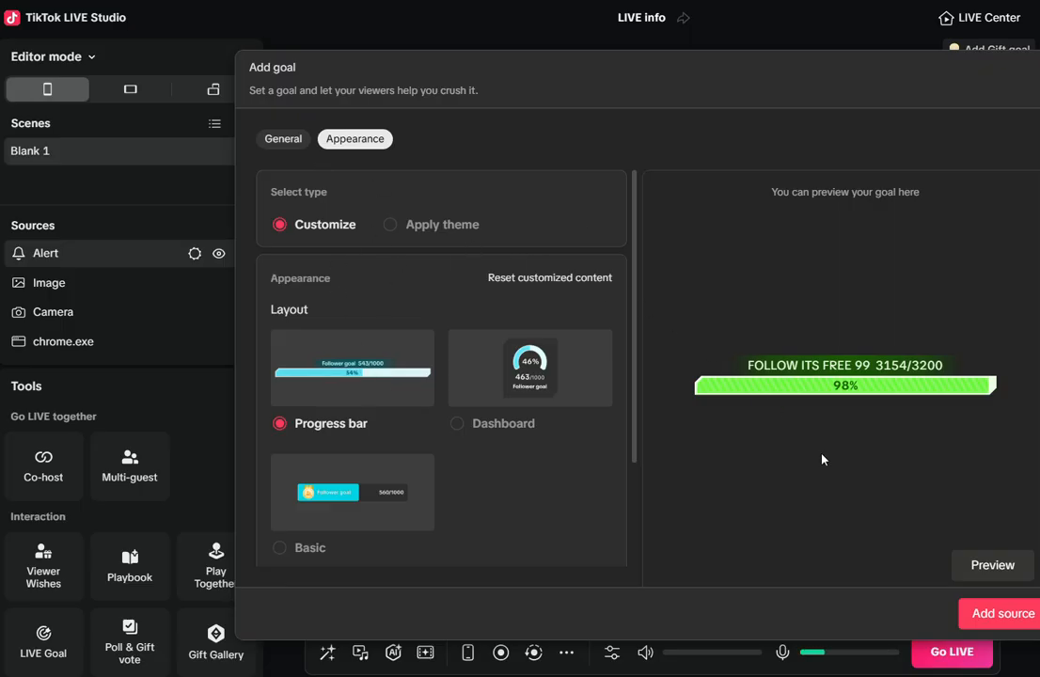
click(987, 616)
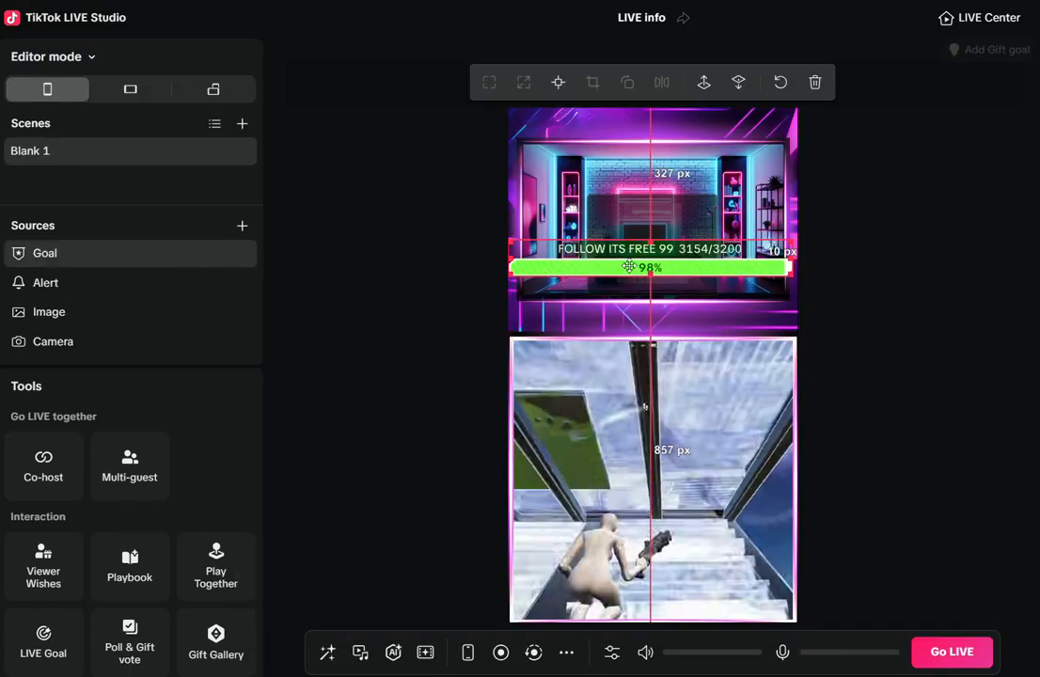
- Place the follower goal bar just above the gameplay frame, about 468 px below the canvas top, and hide the Goal source
drag(631, 268, 634, 323)
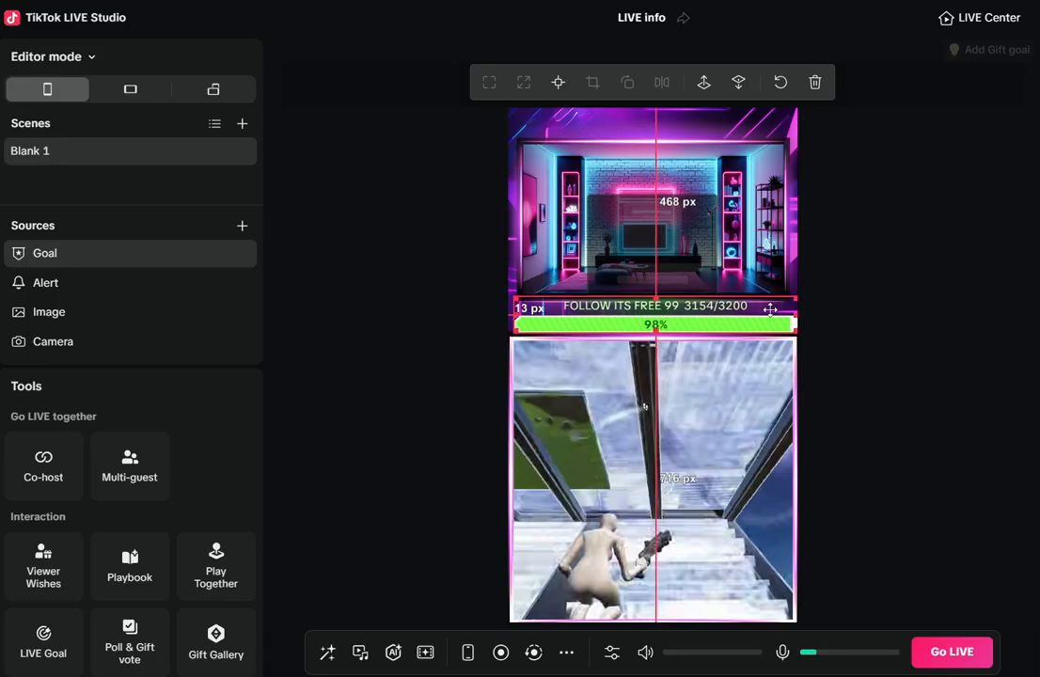
click(906, 322)
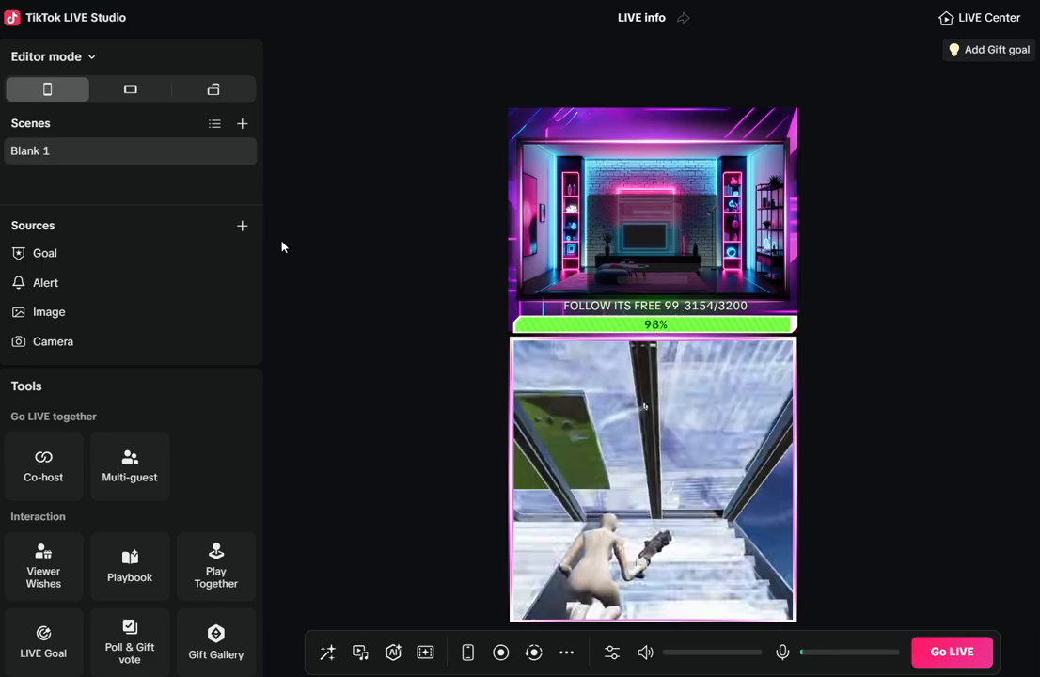
mouse_move(223, 253)
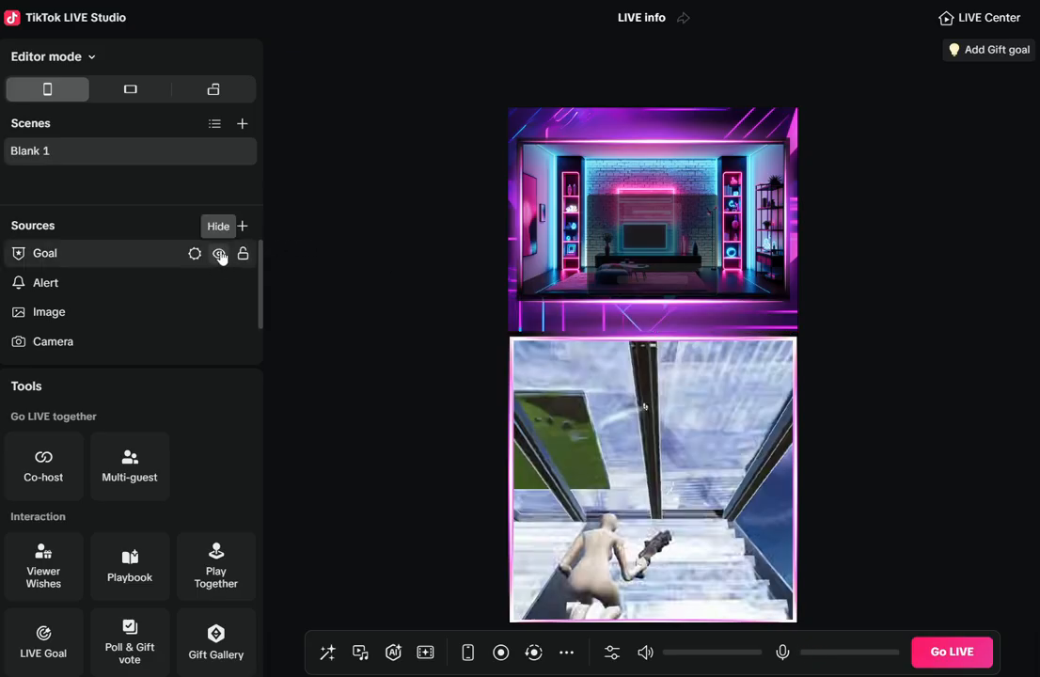
click(221, 254)
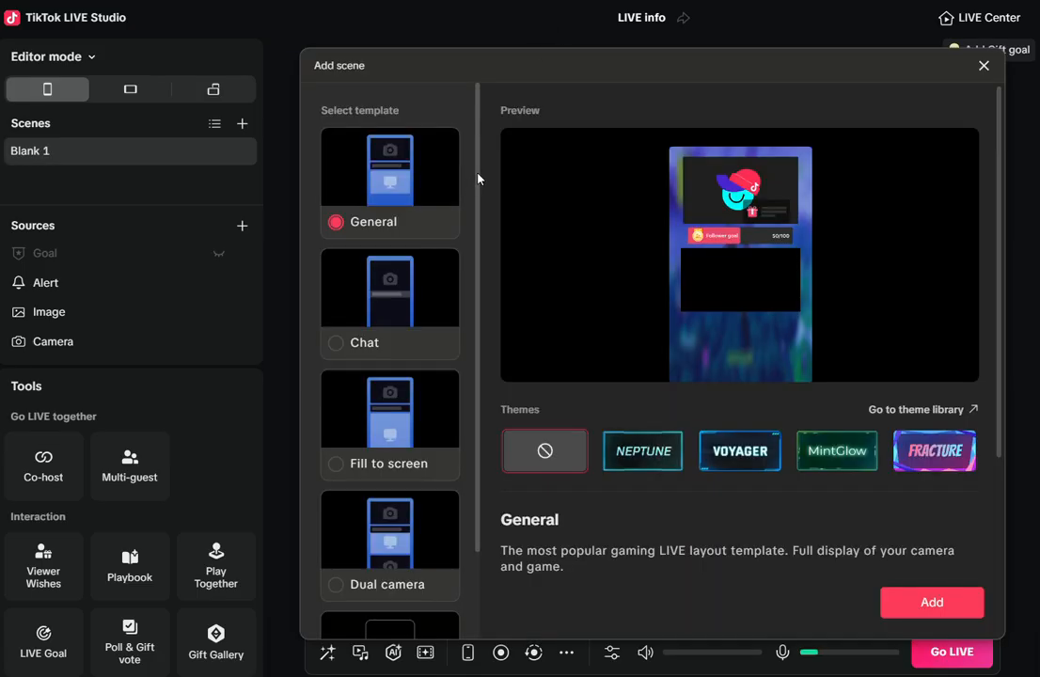
- Add a new portrait scene from the Blank template
drag(478, 179, 500, 393)
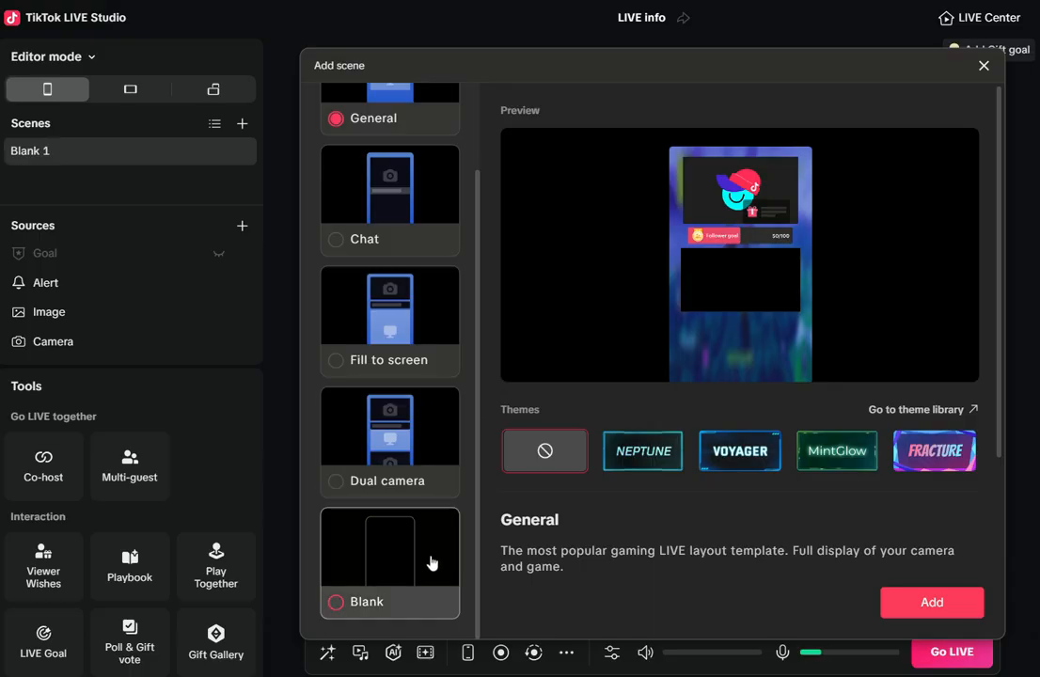
click(431, 561)
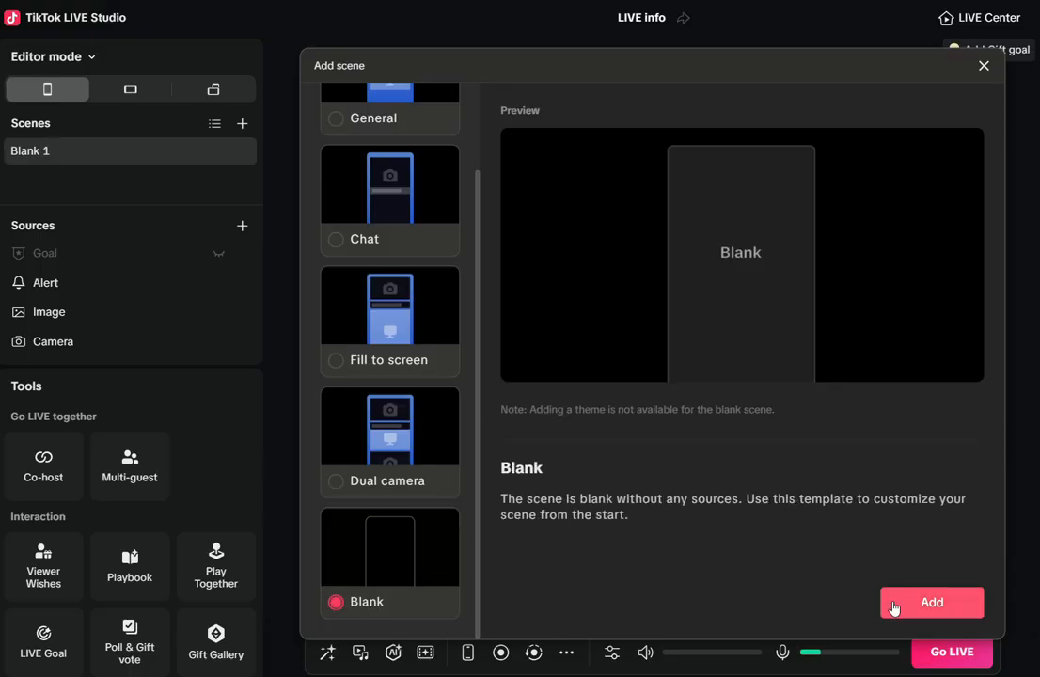
click(893, 606)
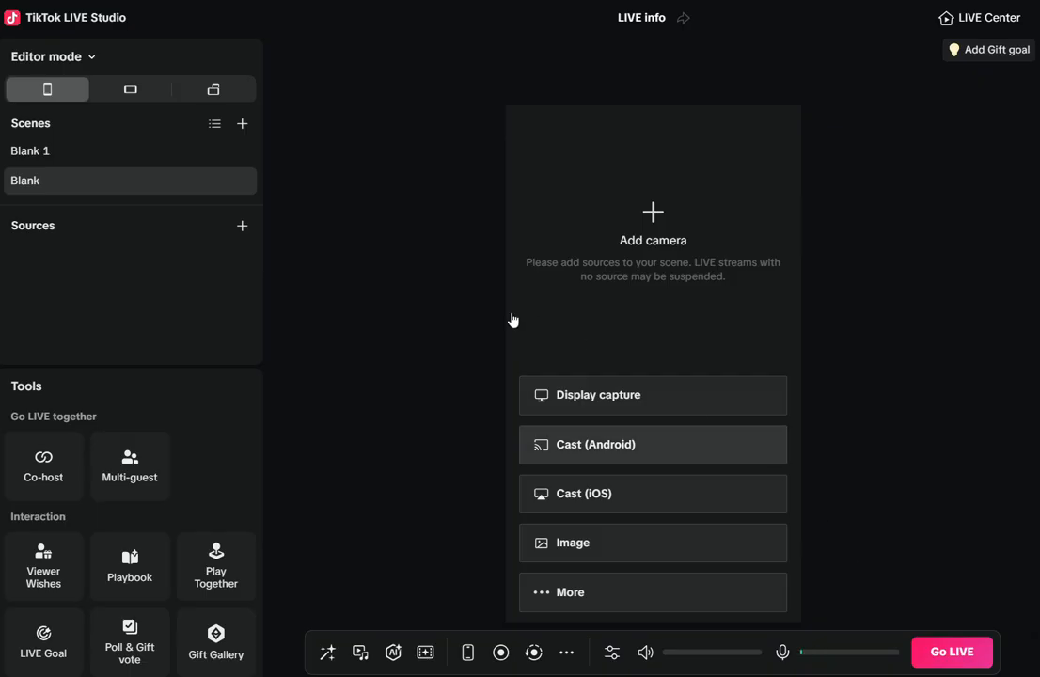
- Rename the new blank scene to STARTING SOON
double_click(54, 184)
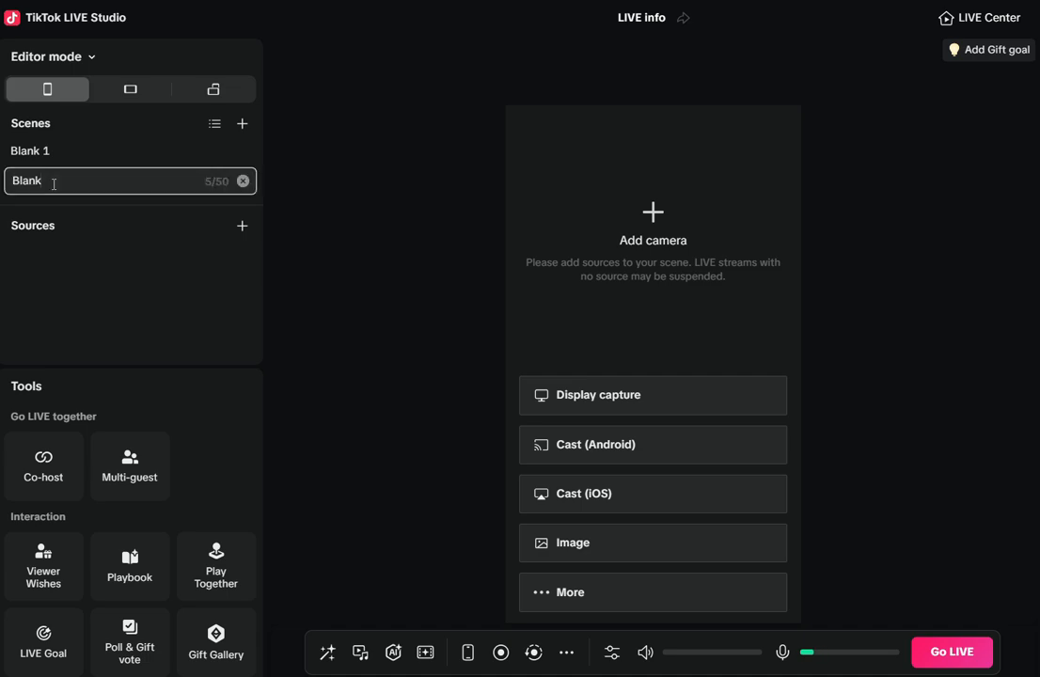
key(BackSpace)
key(BackSpace)
key(BackSpace)
key(BackSpace)
text(STARTINGS)
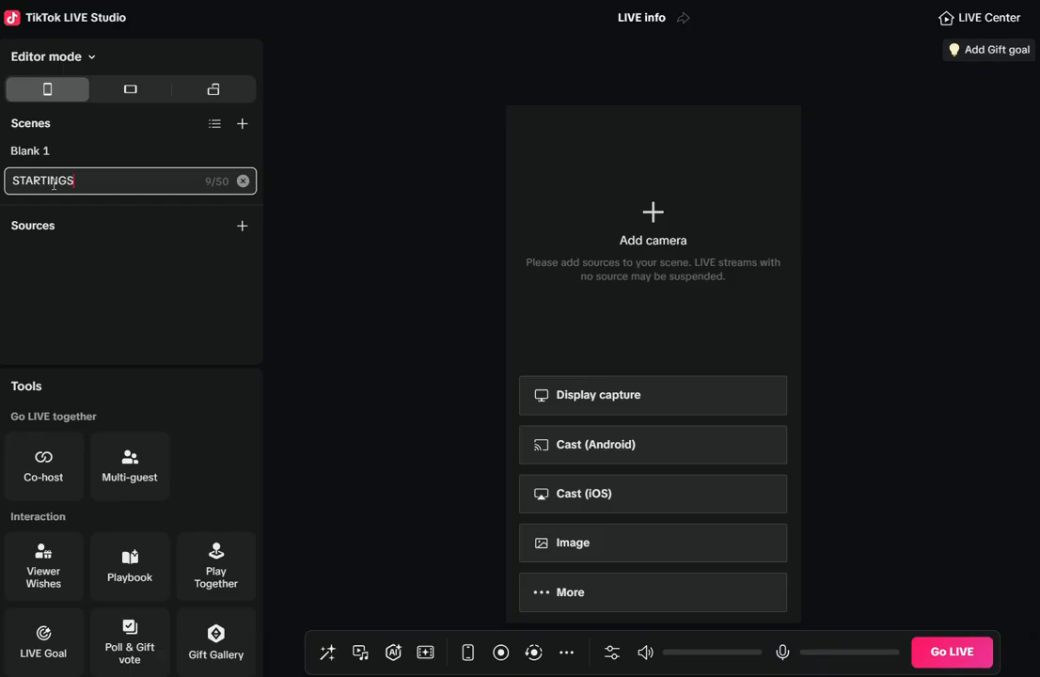
key(BackSpace)
text( SOON)
key(Return)
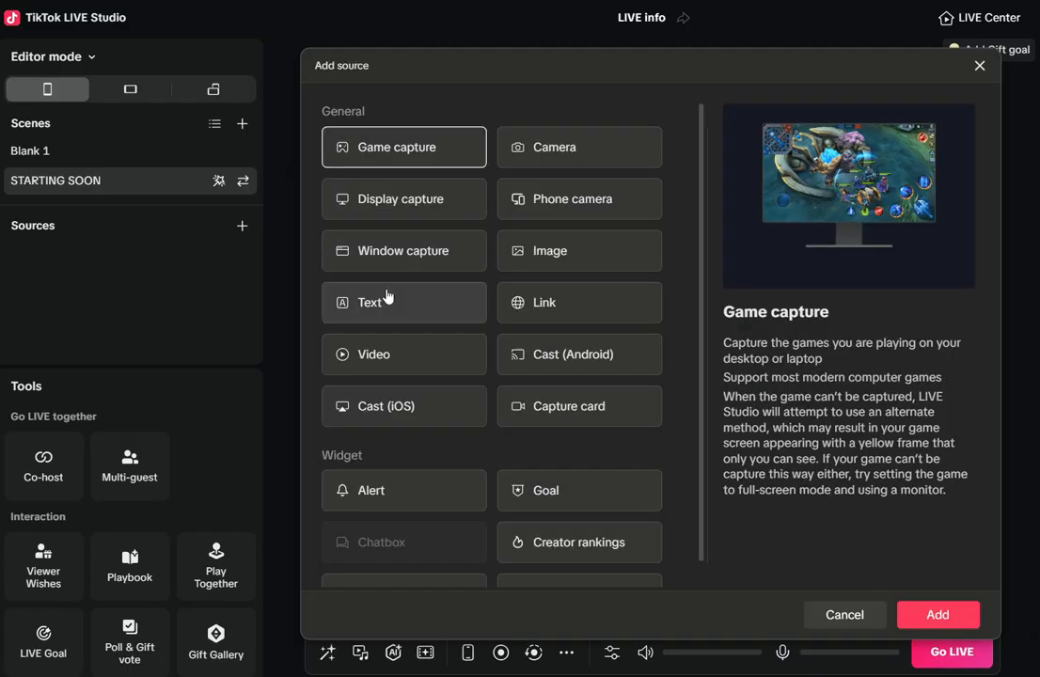
- Add STARTANIMATEDSCENE from the ACIDGREENOVERLAYPACK folder as a Video source with Loop and Play video from beginning turned on
click(381, 355)
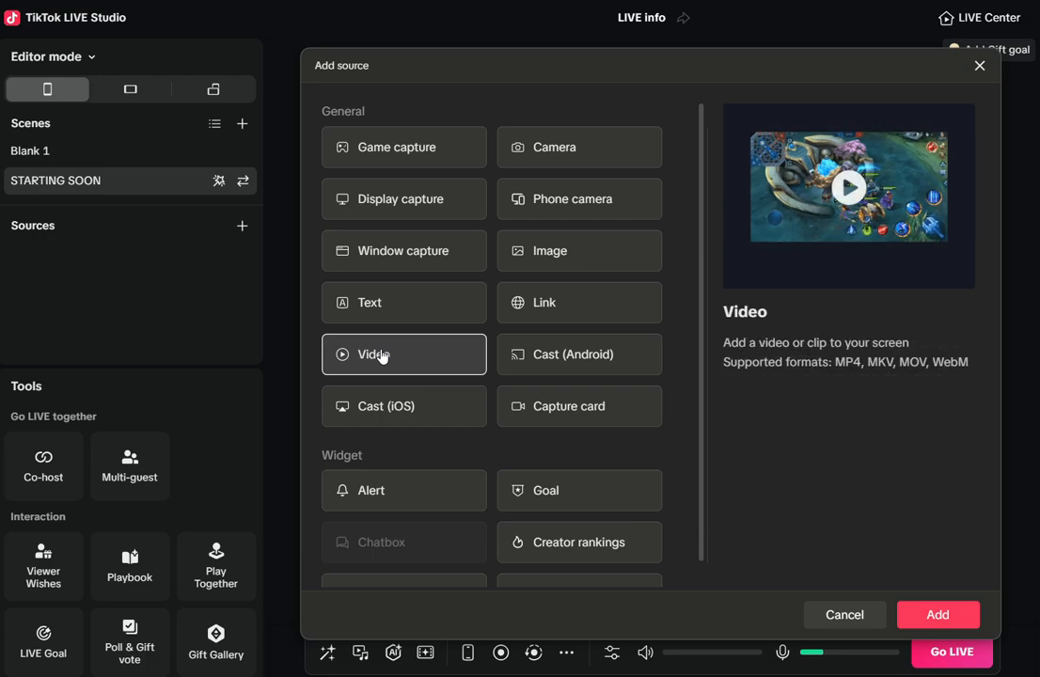
click(938, 615)
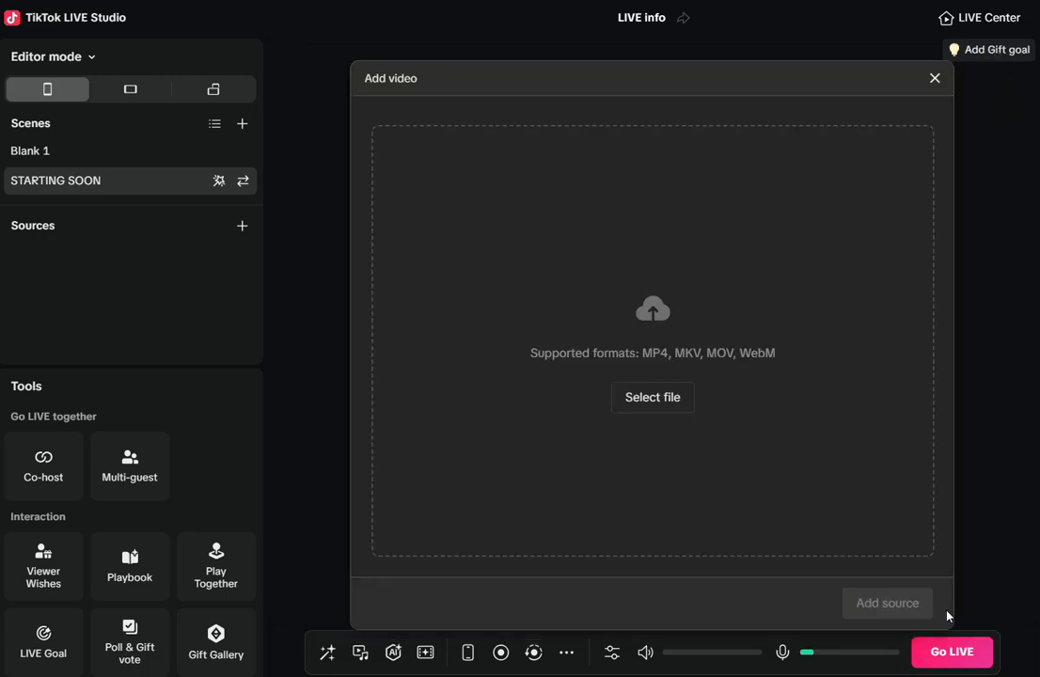
click(656, 396)
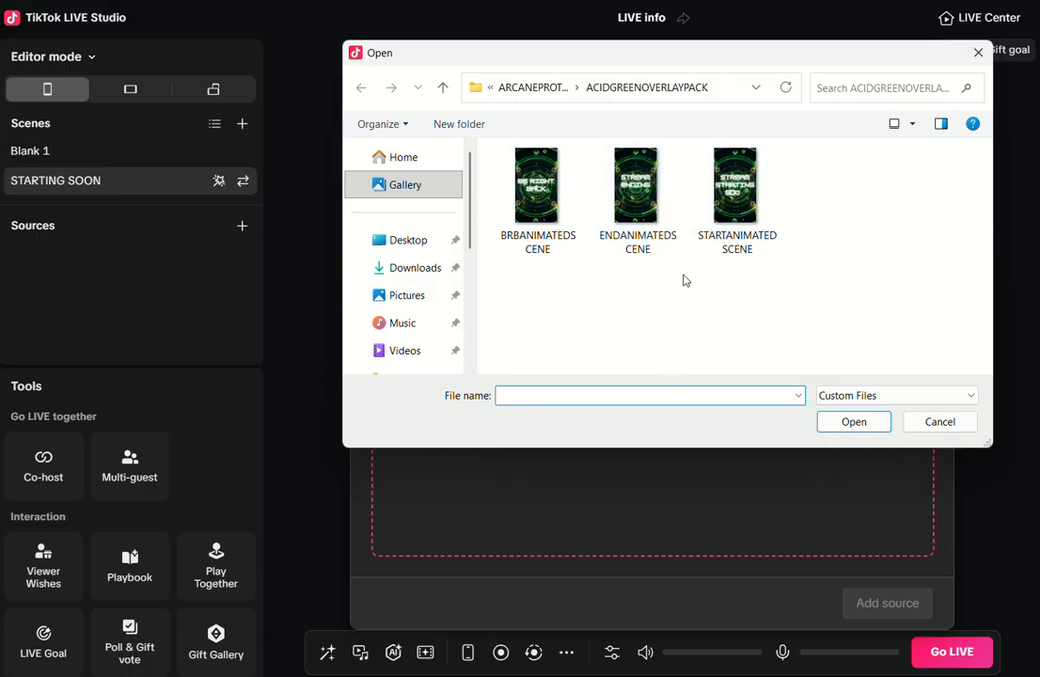
click(732, 196)
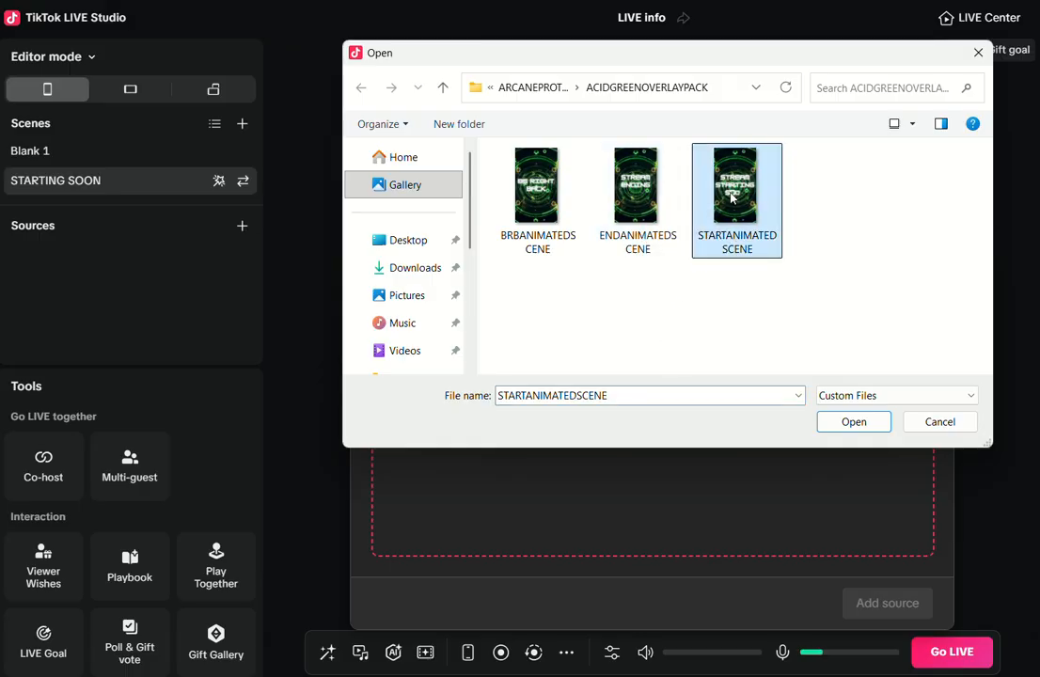
click(851, 422)
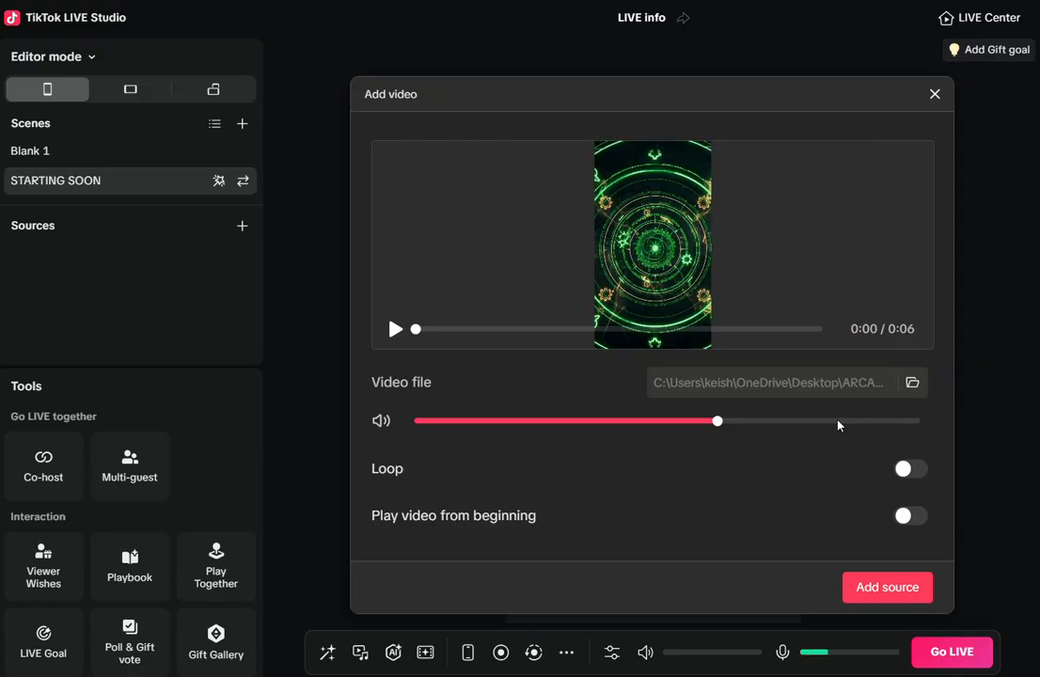
click(908, 472)
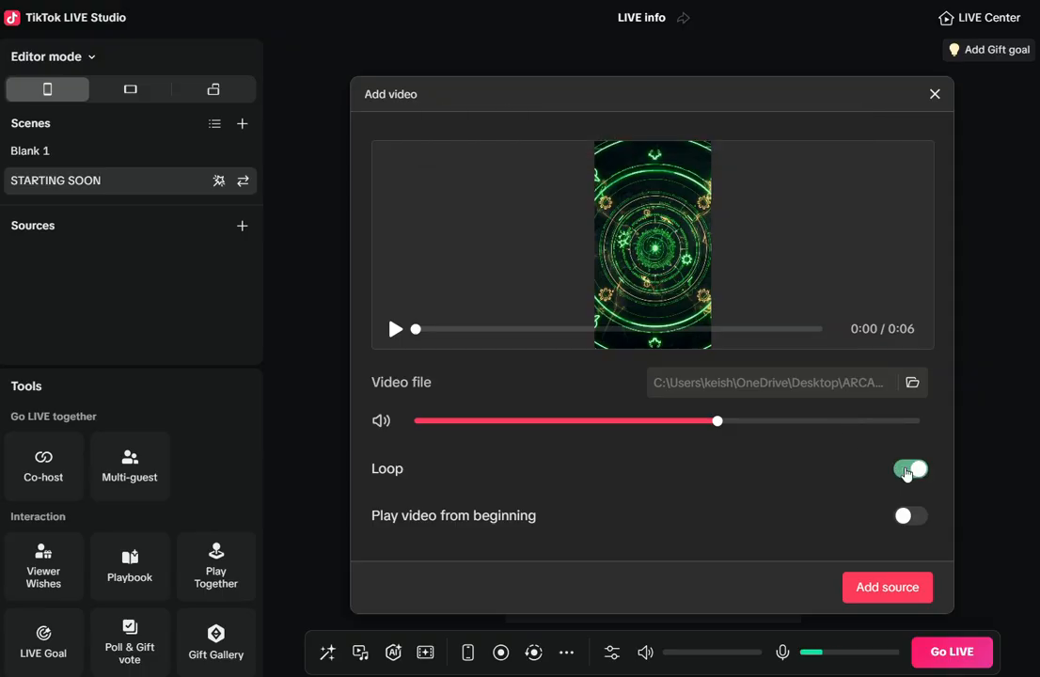
click(903, 520)
click(869, 594)
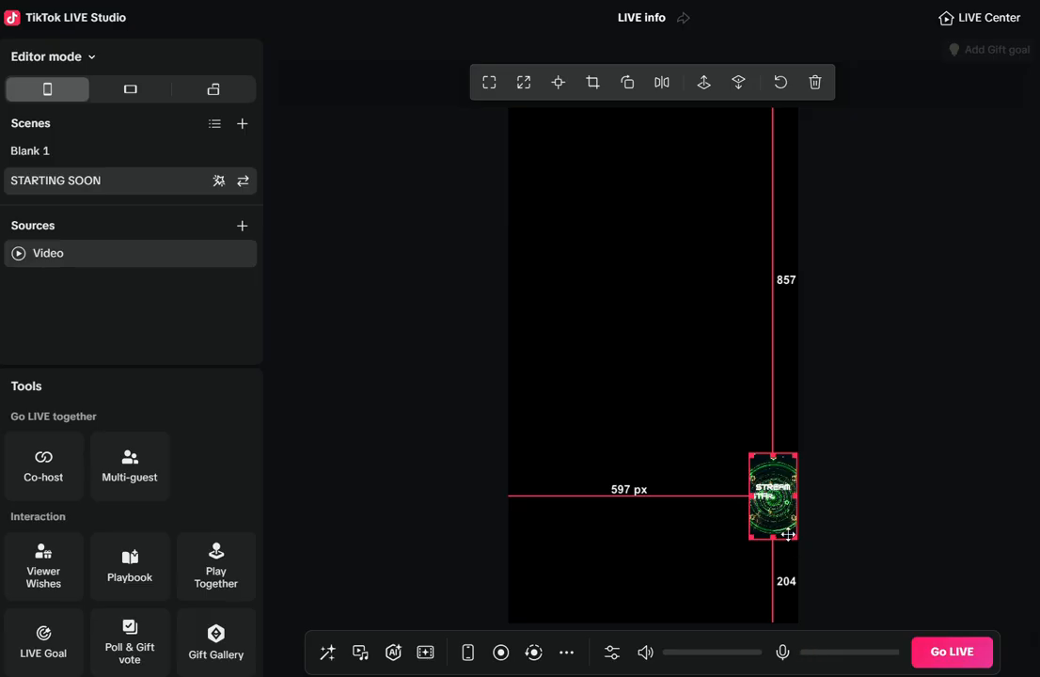
- Enlarge and align the starting video so it fills the whole portrait canvas
drag(779, 527, 732, 537)
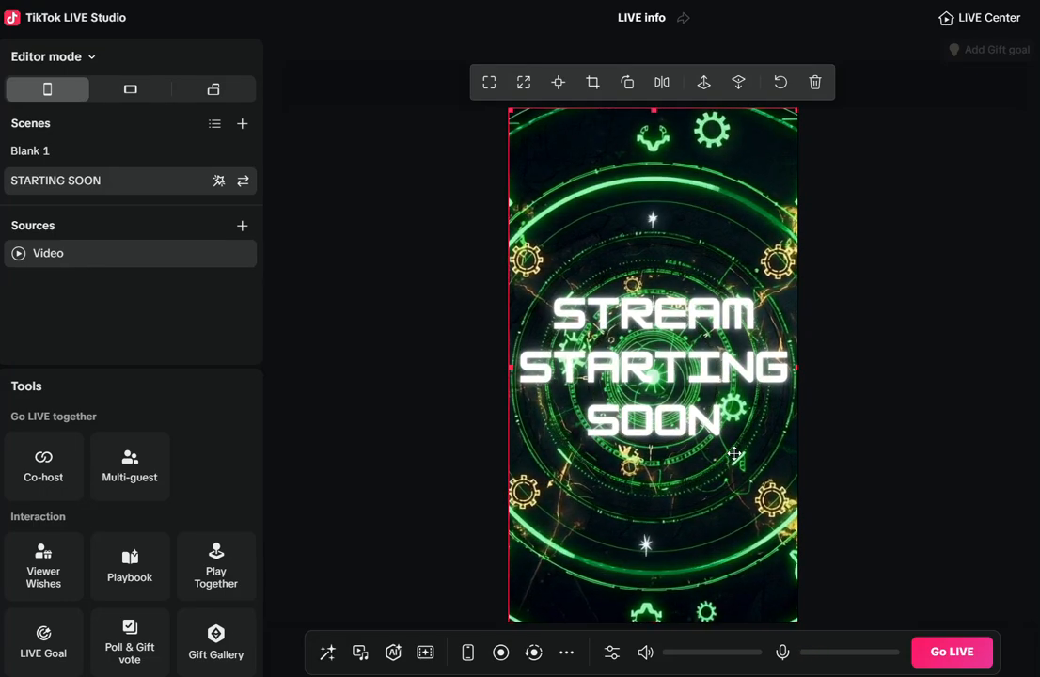
drag(735, 457, 733, 452)
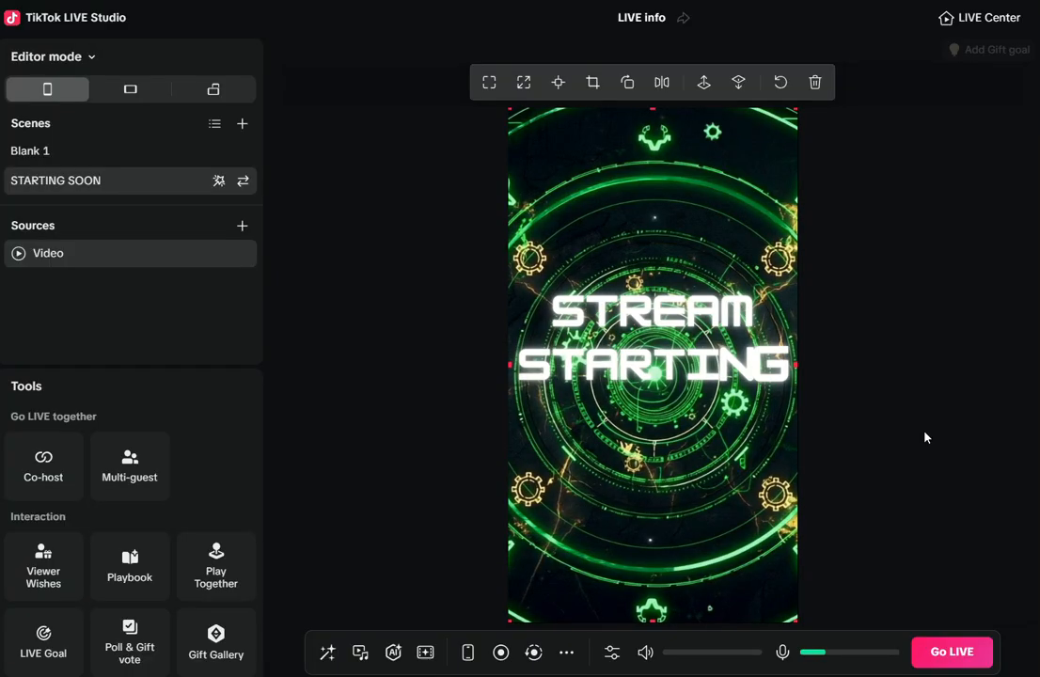
click(925, 437)
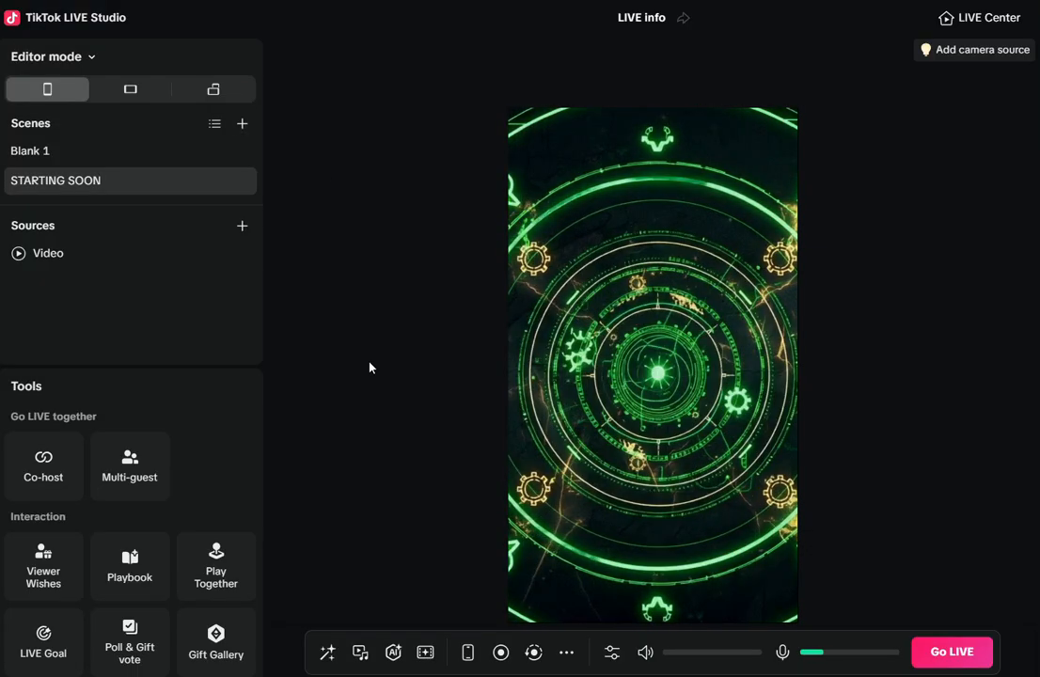
- Rename the Blank 1 scene to MAIN1 and switch to it
double_click(47, 151)
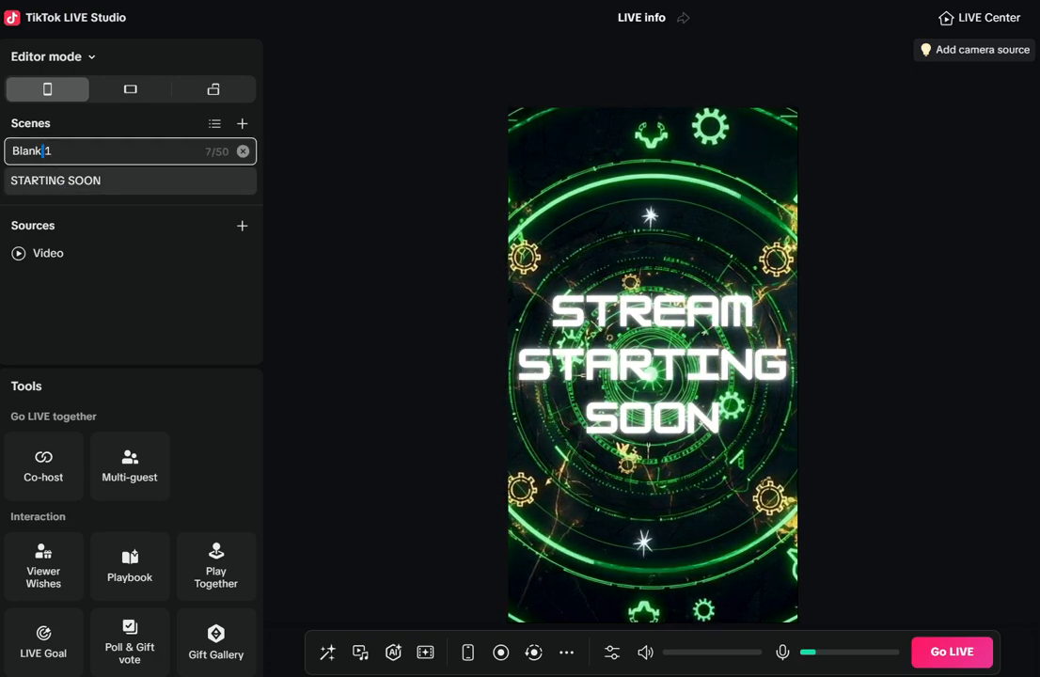
double_click(38, 150)
text(MAIN1)
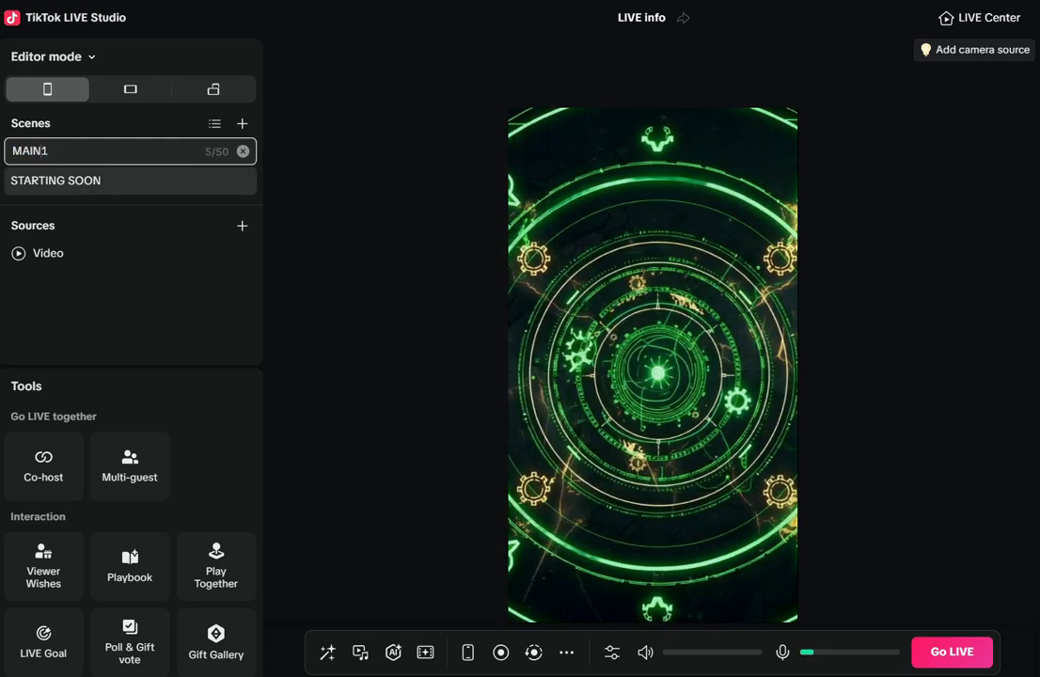
click(335, 270)
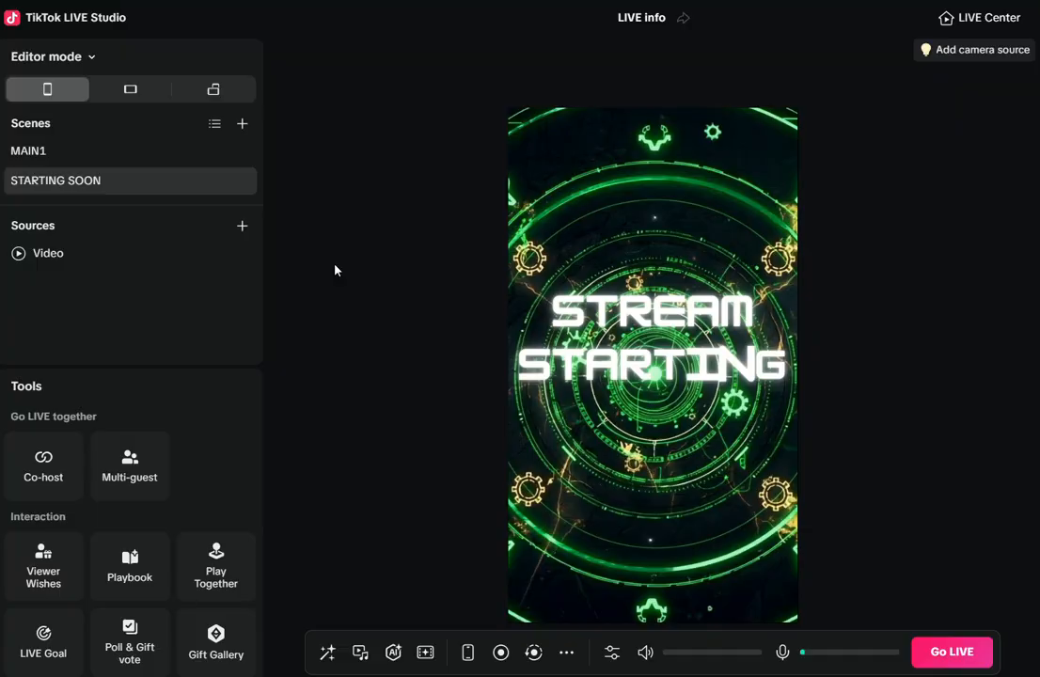
click(95, 151)
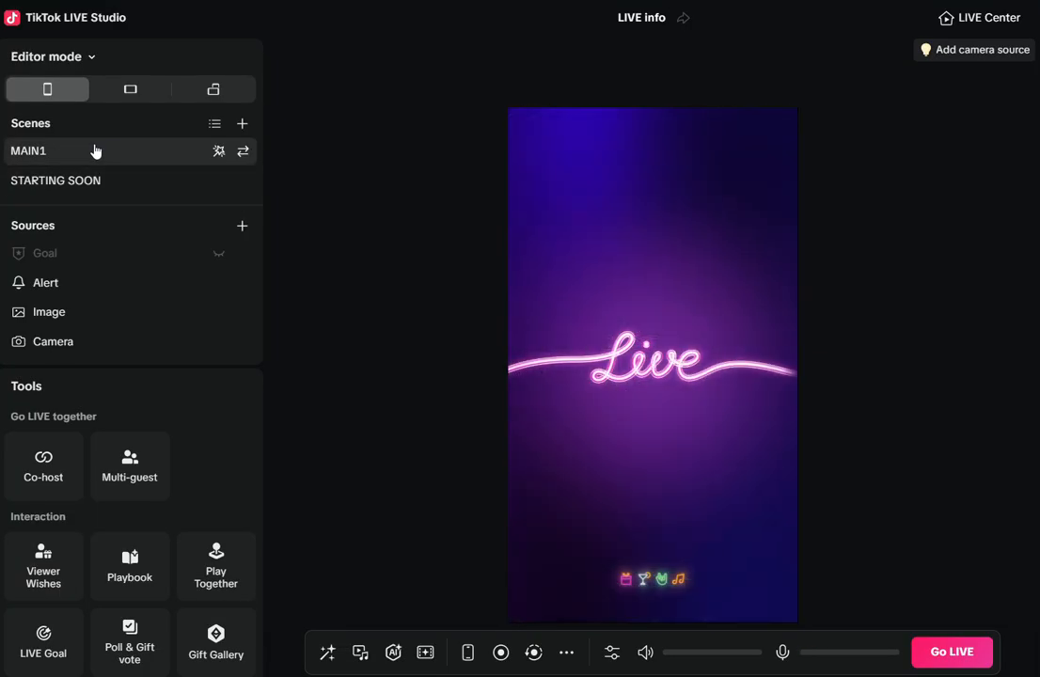